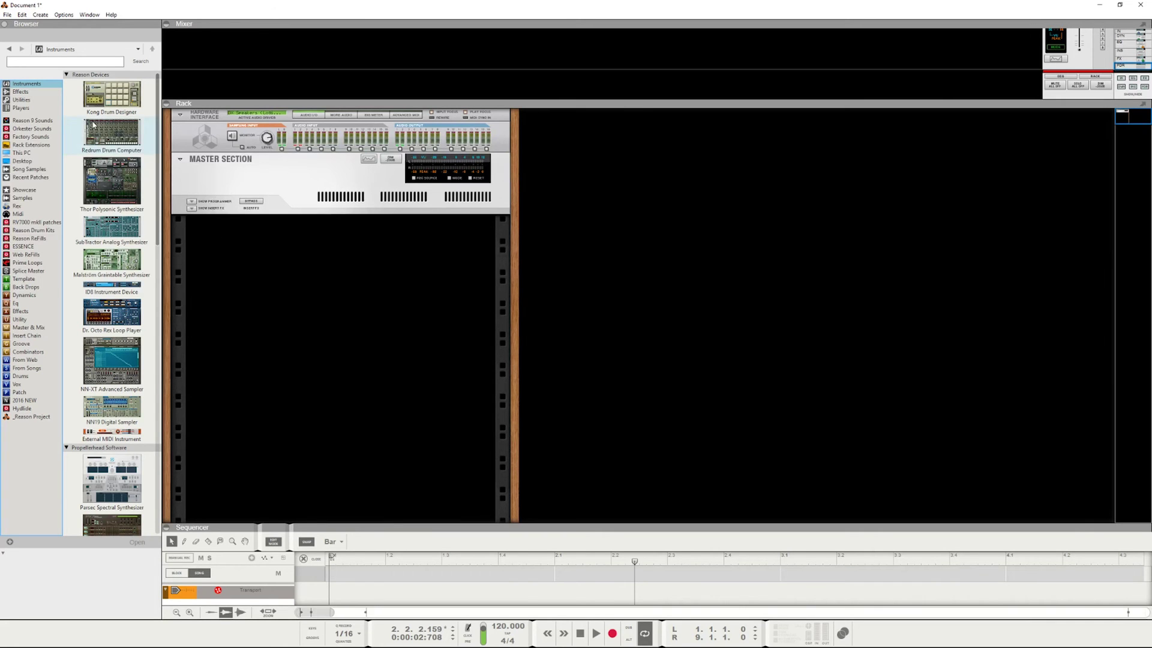
# Step: Browse the player devices, previewing Dual Arpeggio and Scales & Chords
pyautogui.click(22, 107)
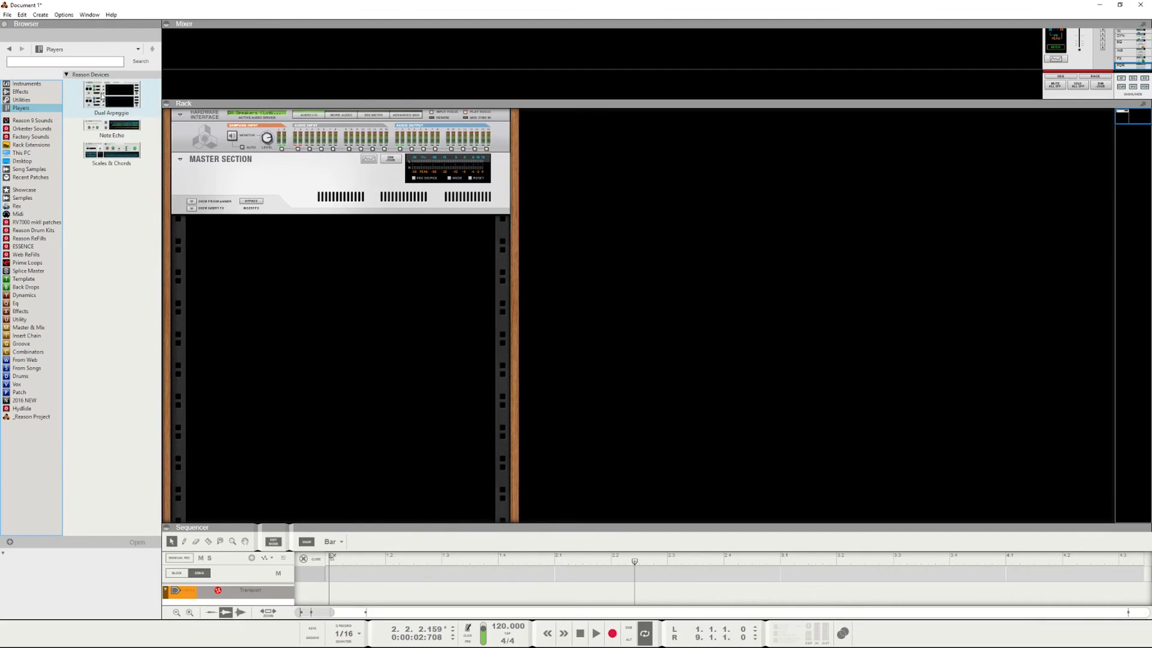
pyautogui.moveTo(102, 95); pyautogui.dragTo(280, 292)
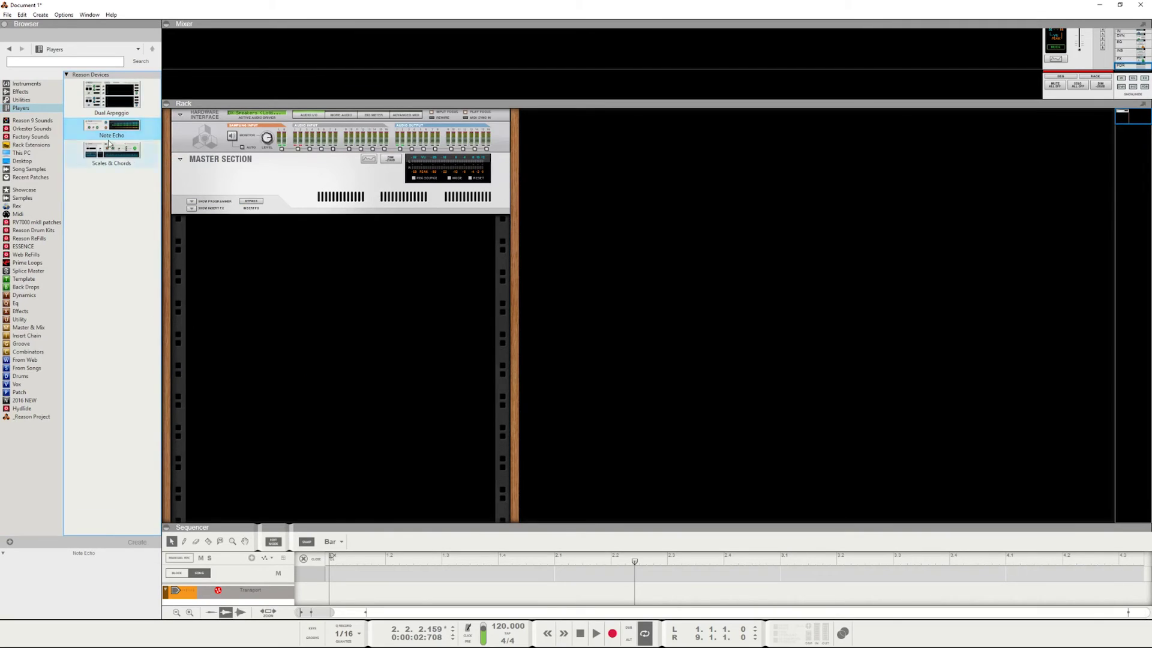
pyautogui.moveTo(111, 152); pyautogui.dragTo(437, 406)
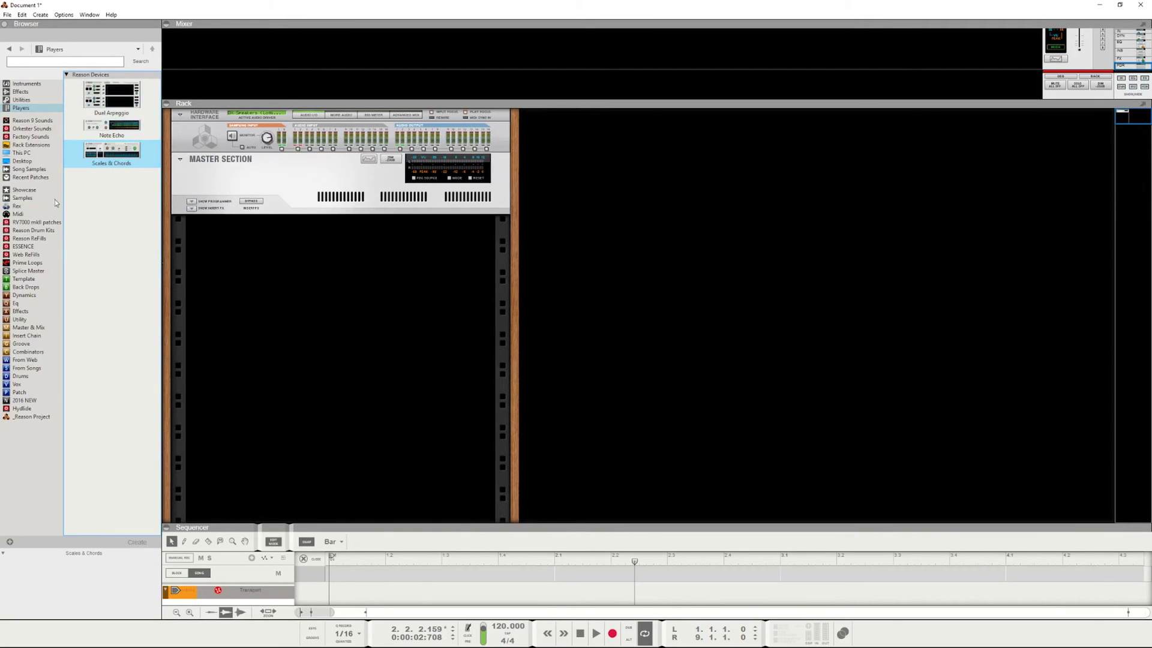
# Step: Add an NN-XT Advanced Sampler with the B GrandPiano 1.0 patch to the empty rack
pyautogui.click(27, 84)
pyautogui.click(91, 342)
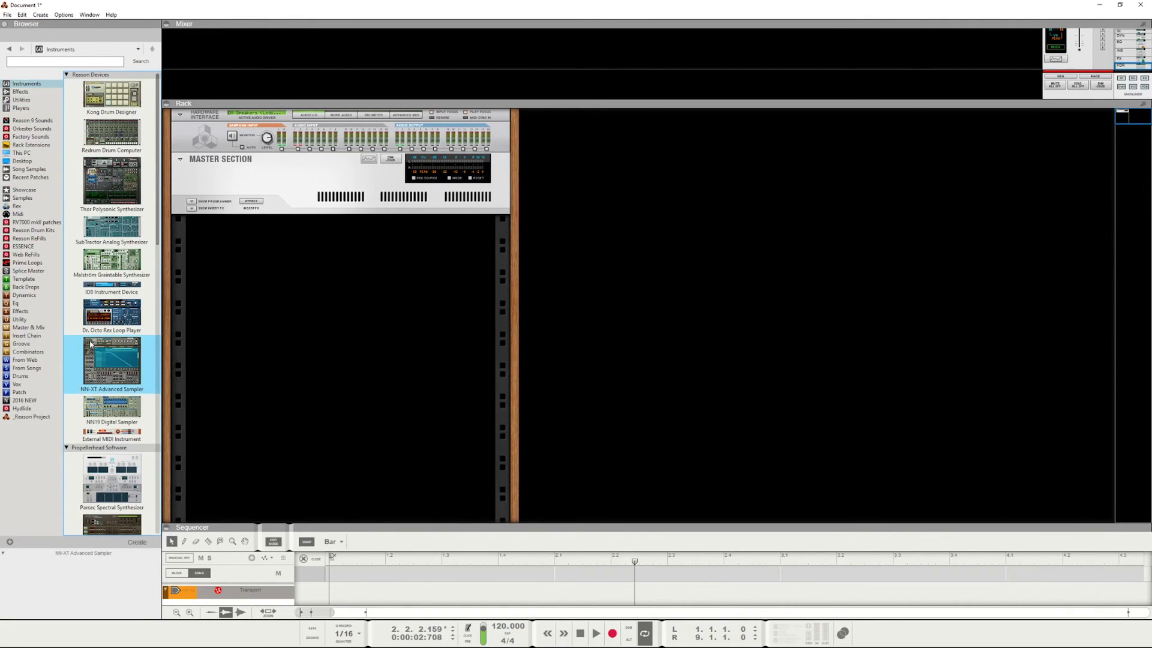
pyautogui.moveTo(91, 342); pyautogui.dragTo(298, 304)
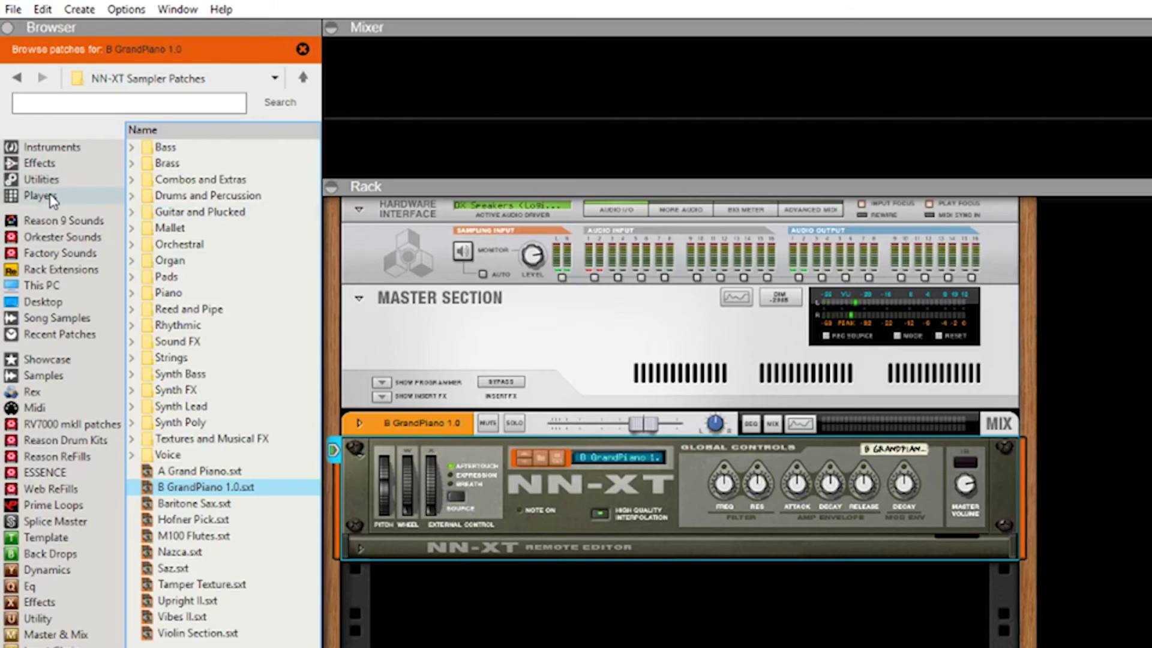
# Step: Insert a Dual Arpeggio player above the GrandPiano NN-XT
pyautogui.click(21, 108)
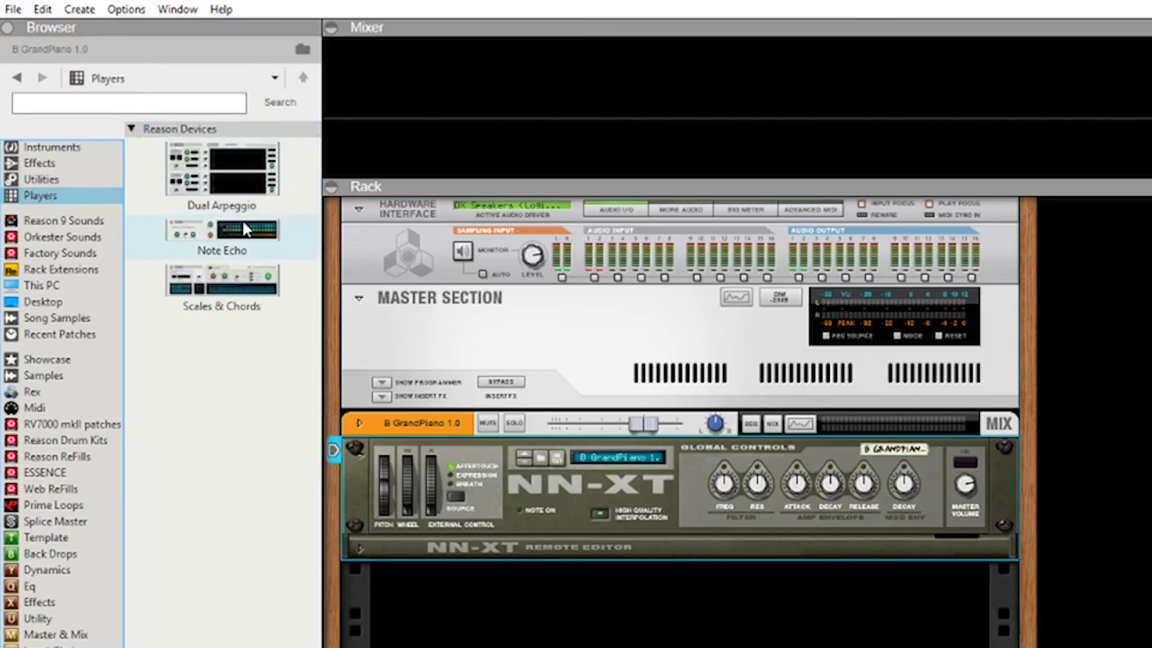
pyautogui.click(256, 189)
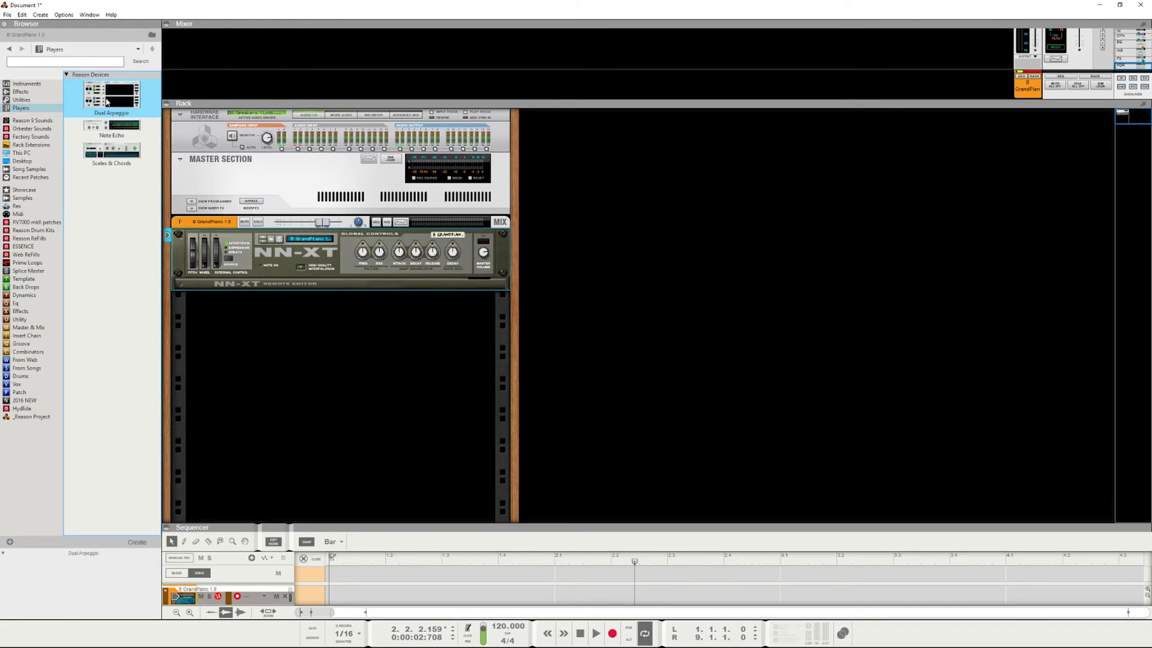
pyautogui.moveTo(106, 102); pyautogui.dragTo(280, 240)
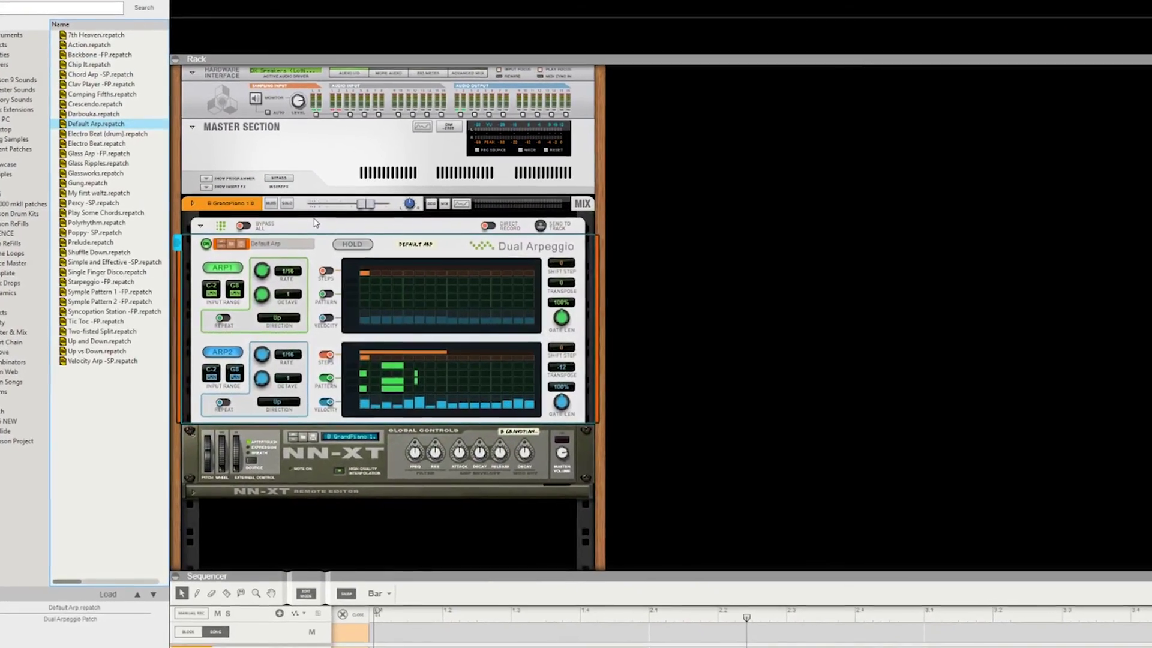
# Step: Check the Dual Arpeggio's cabling to the NN-XT on the rack's back, then fold and unfold its panel
pyautogui.press('Tab')
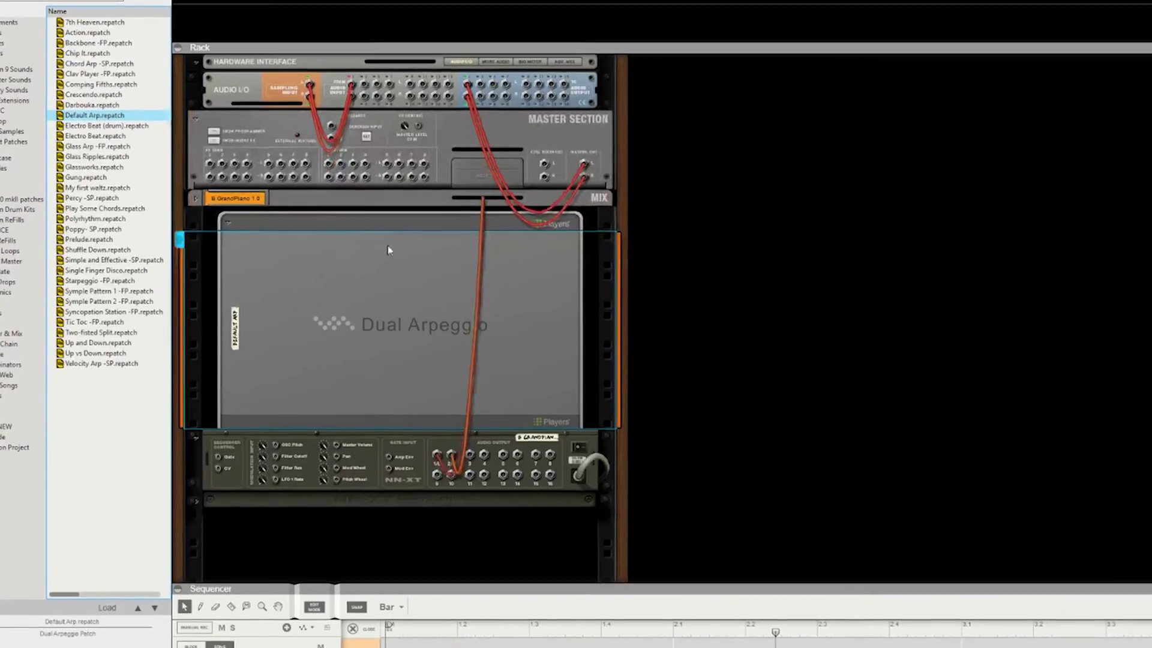
pyautogui.press('Tab')
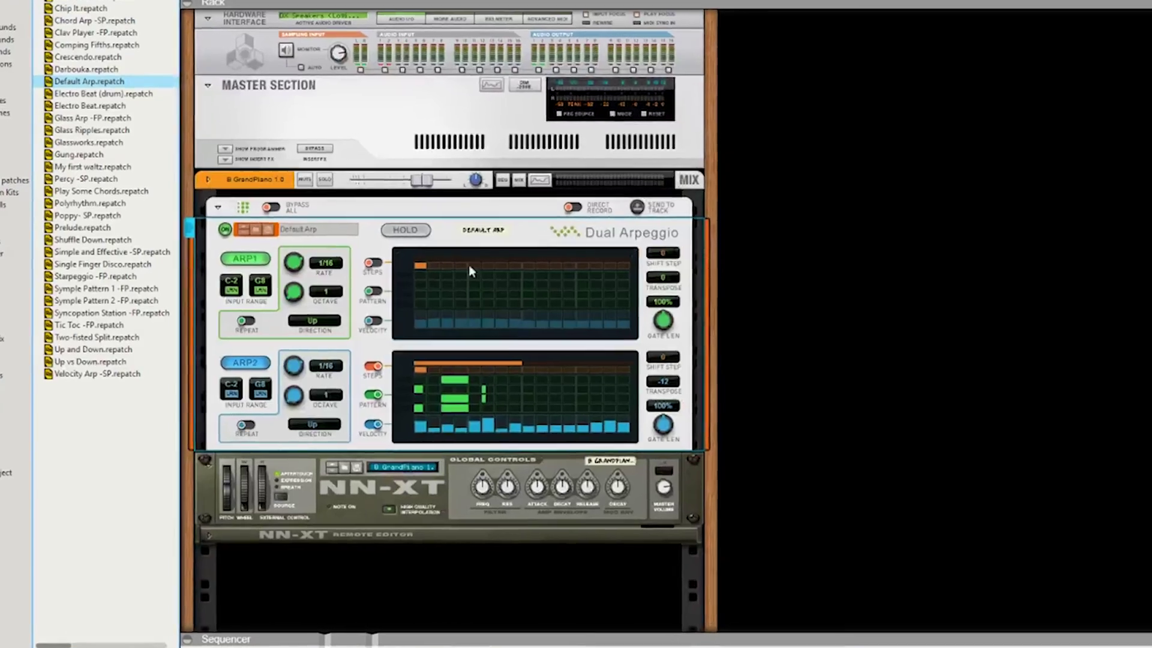
pyautogui.click(228, 196)
pyautogui.click(228, 196)
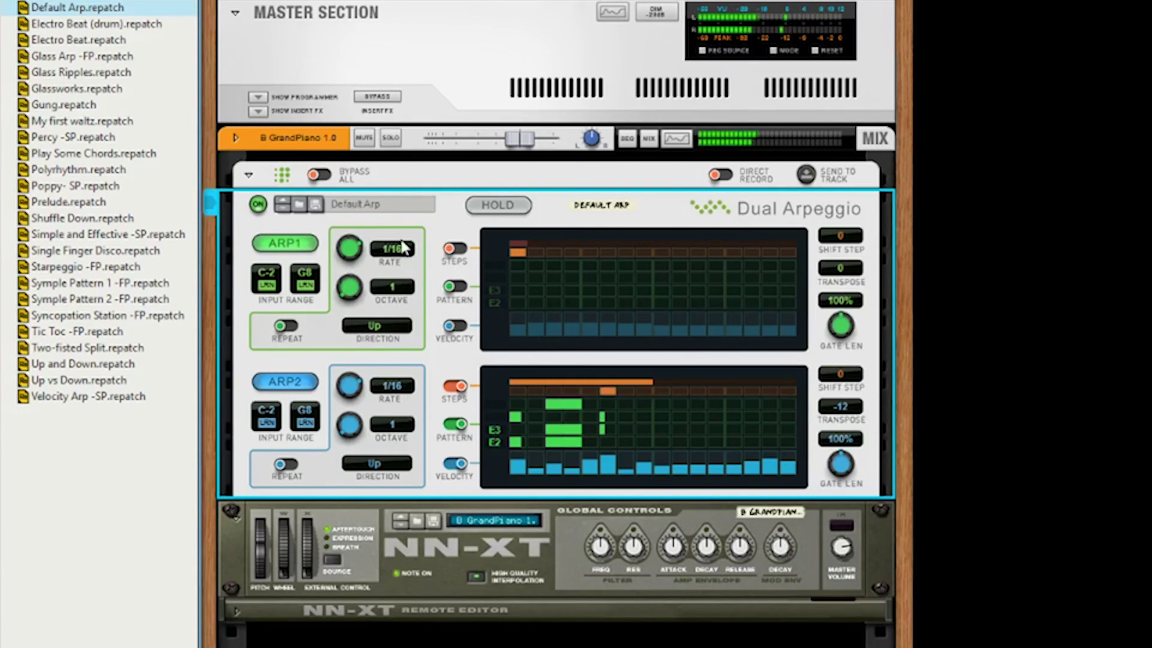
# Step: Turn on ARP1's Repeat, set its octave range to 3, and select the NN-XT
pyautogui.scroll(2, 403, 387)
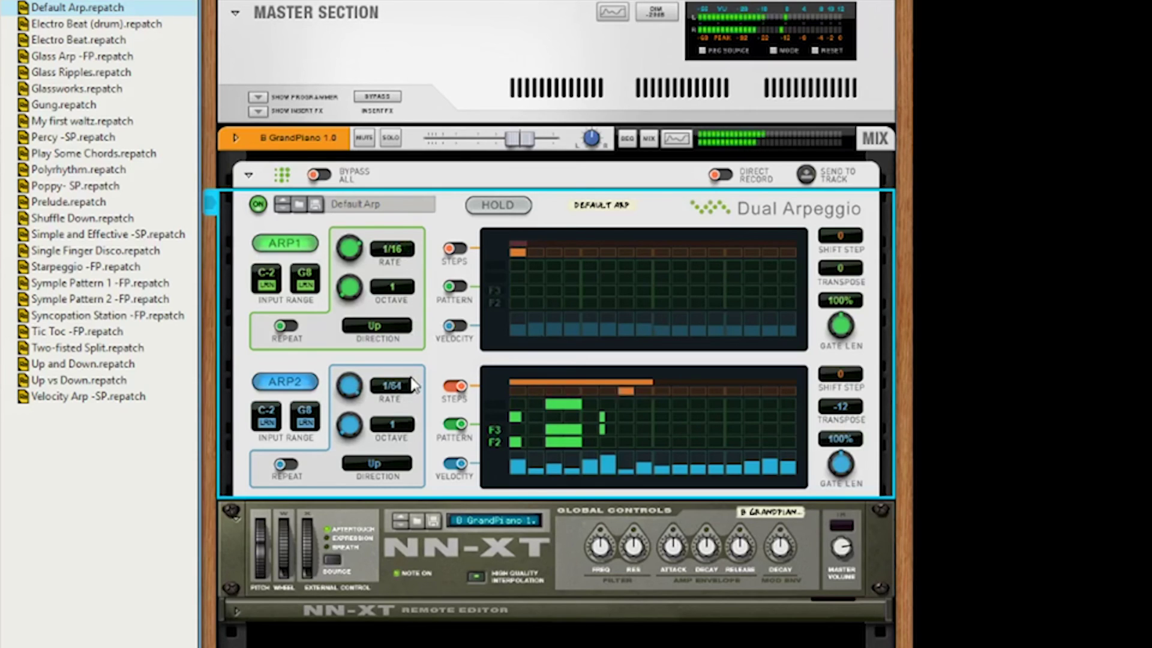
pyautogui.scroll(5, 403, 386)
pyautogui.scroll(-1, 411, 387)
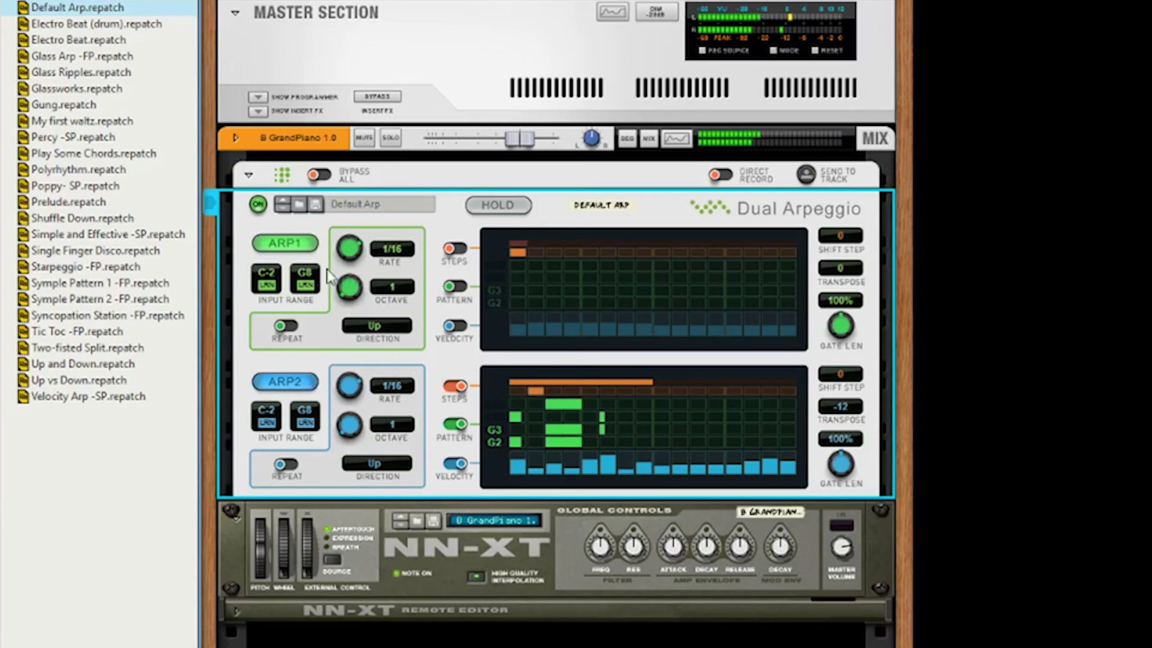
pyautogui.click(283, 327)
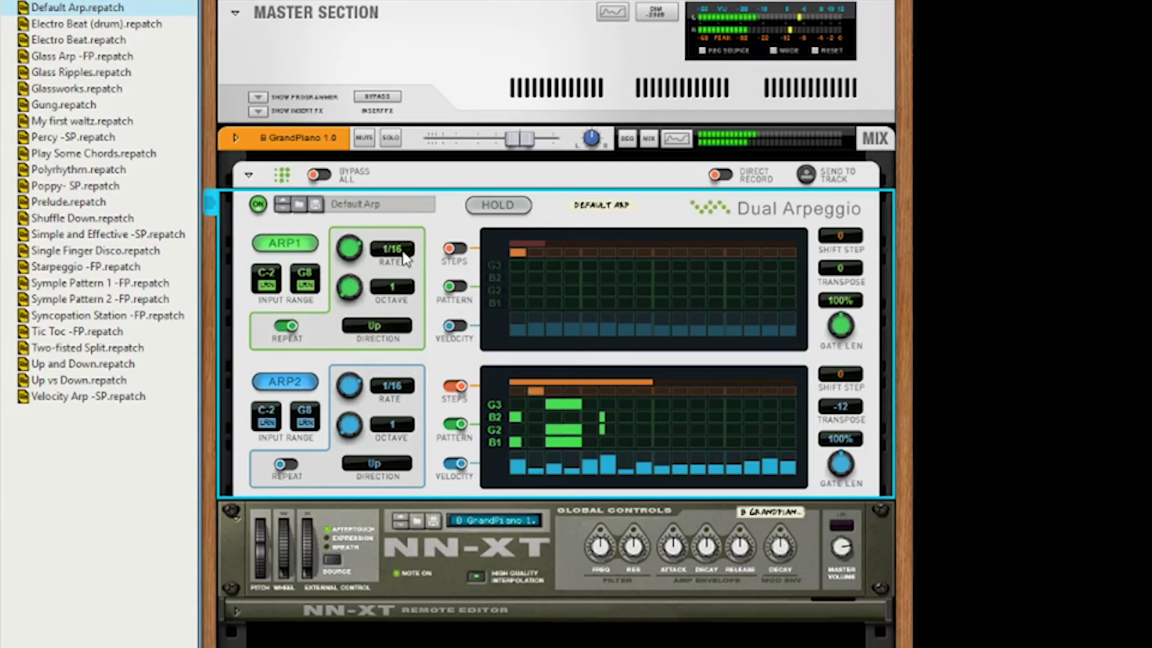
pyautogui.scroll(2, 407, 300)
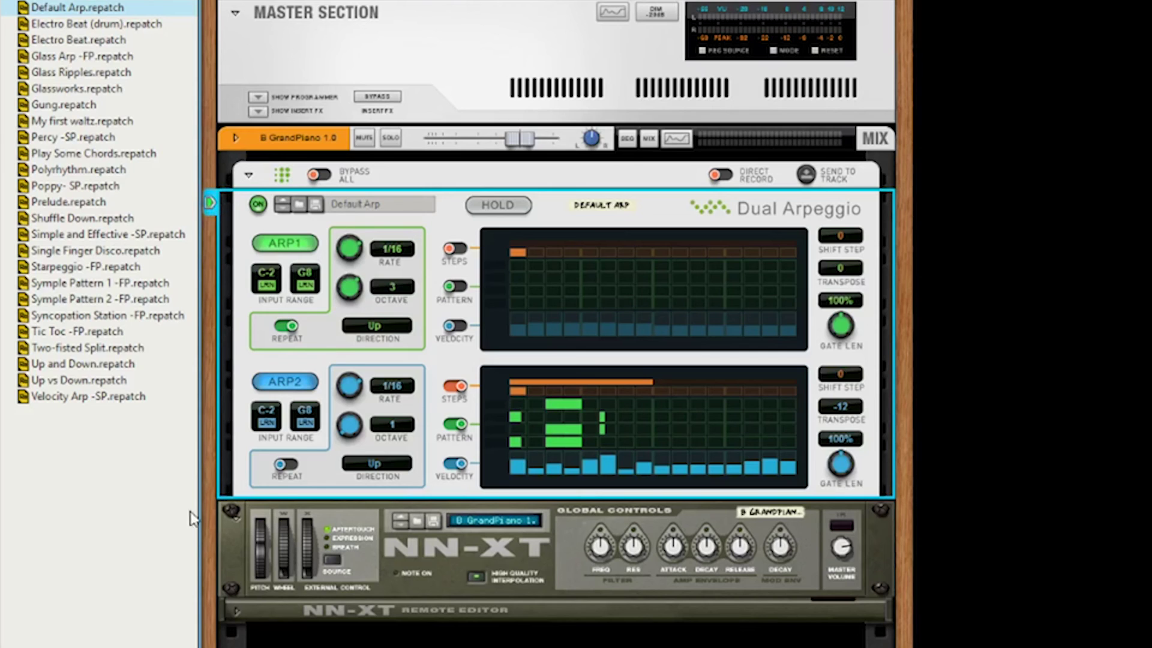
pyautogui.click(208, 510)
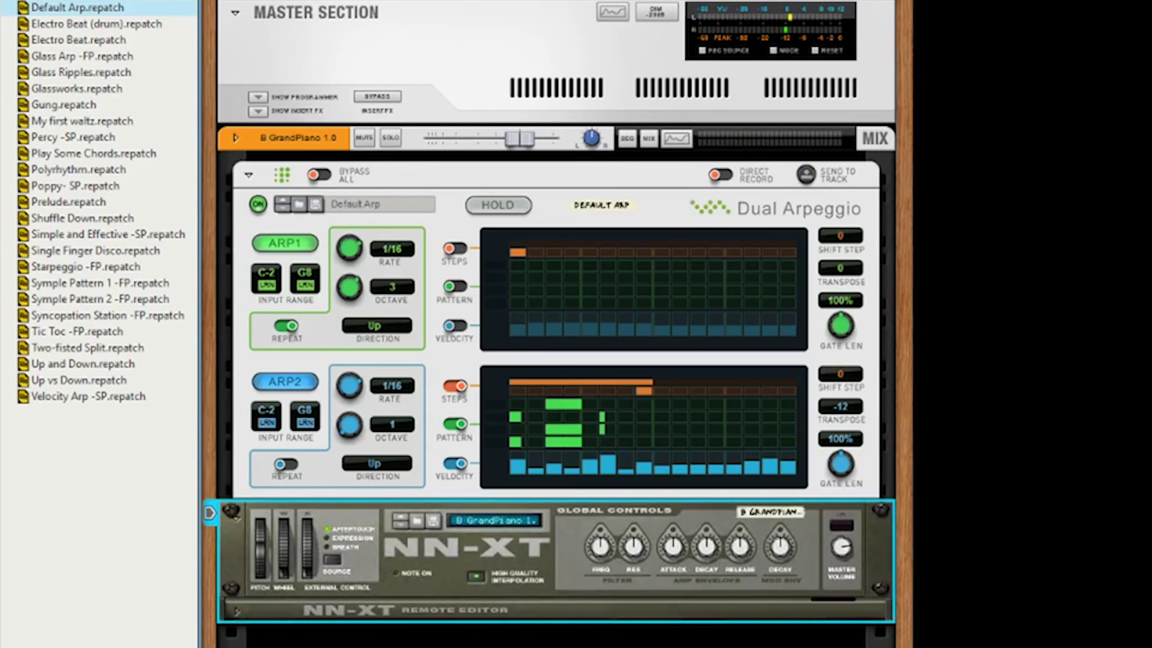
# Step: Create a one-bar clip on the GrandPiano track and draw a rising run from D3 to D4
pyautogui.press('F7')
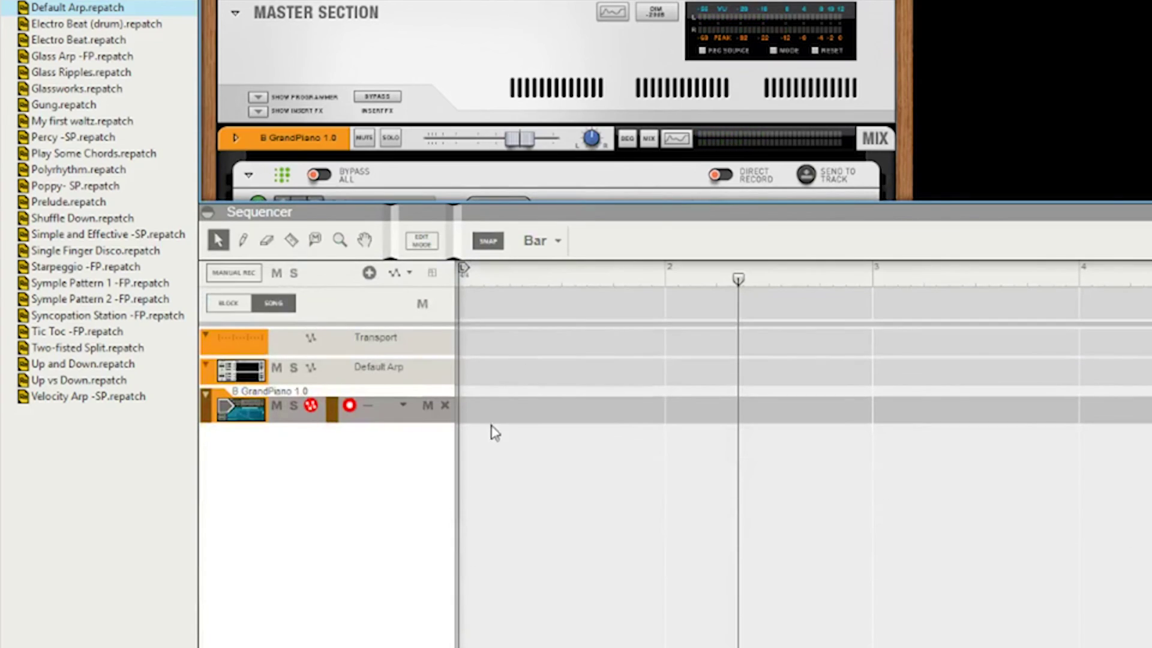
pyautogui.doubleClick(493, 417)
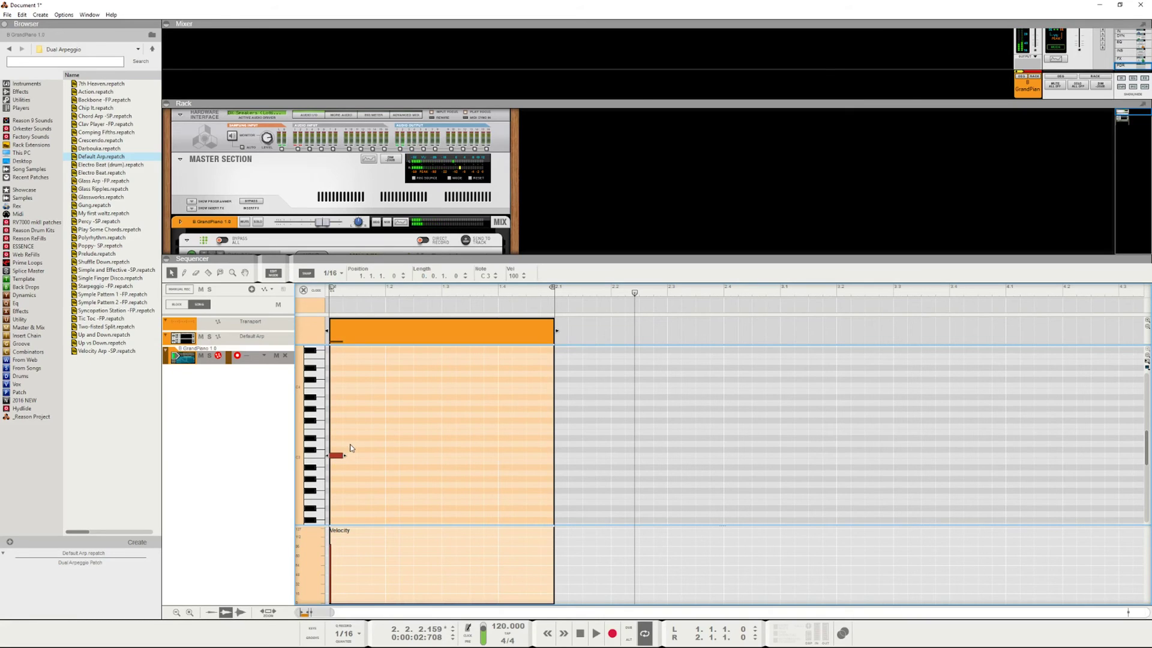
pyautogui.click(351, 445)
pyautogui.click(364, 432)
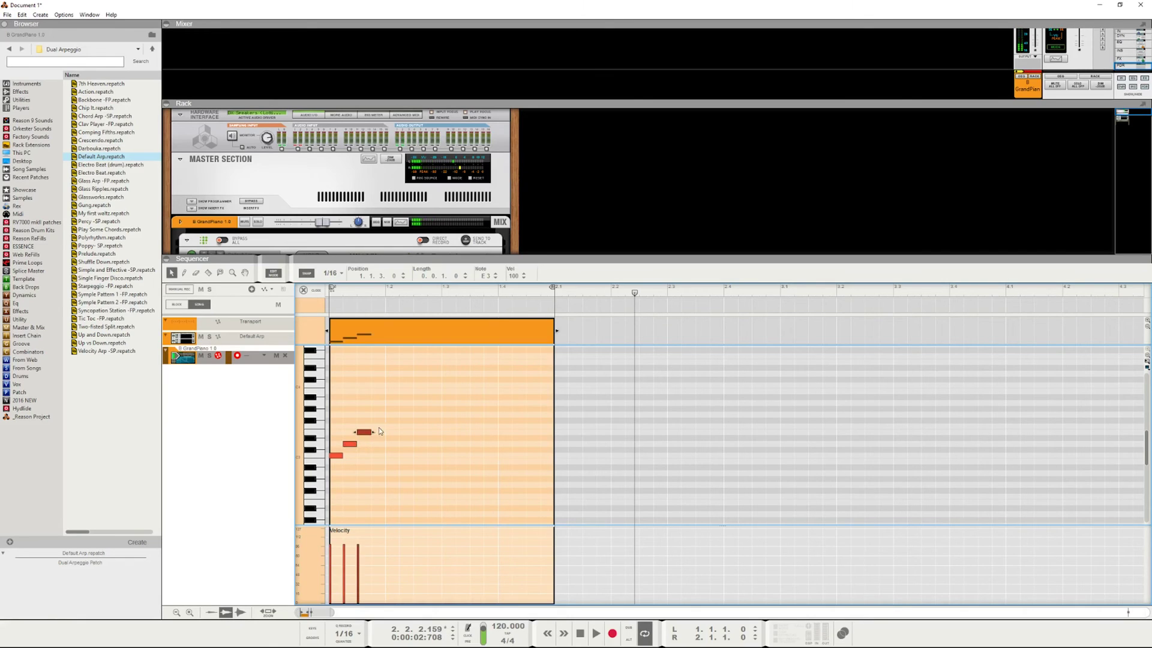
pyautogui.click(377, 427)
pyautogui.click(392, 414)
pyautogui.click(406, 403)
pyautogui.click(420, 391)
pyautogui.click(434, 385)
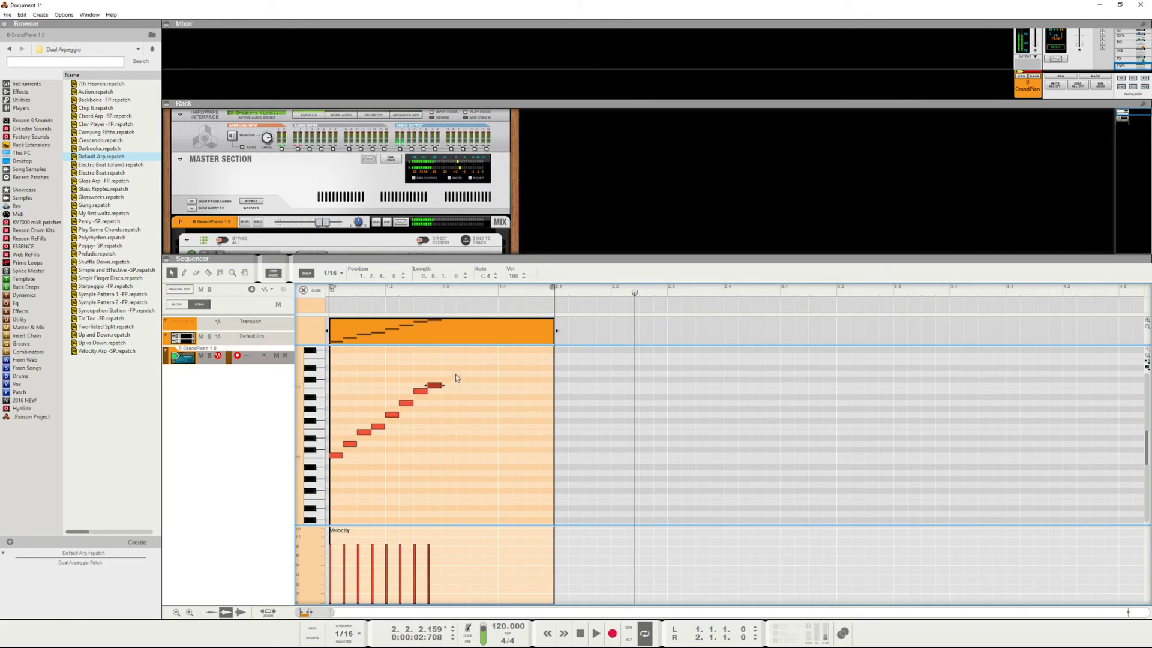
pyautogui.click(449, 374)
# Step: Continue the run from E4 up to D5, then play the clip back
pyautogui.click(463, 362)
pyautogui.click(477, 357)
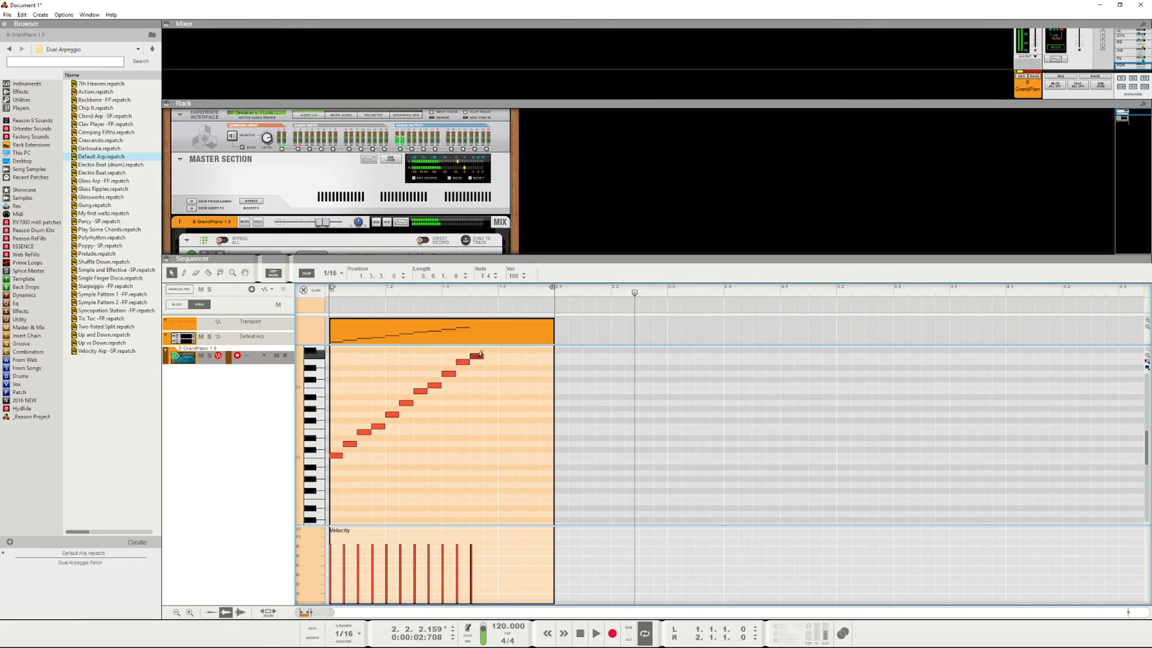
pyautogui.scroll(3, 487, 369)
pyautogui.click(491, 398)
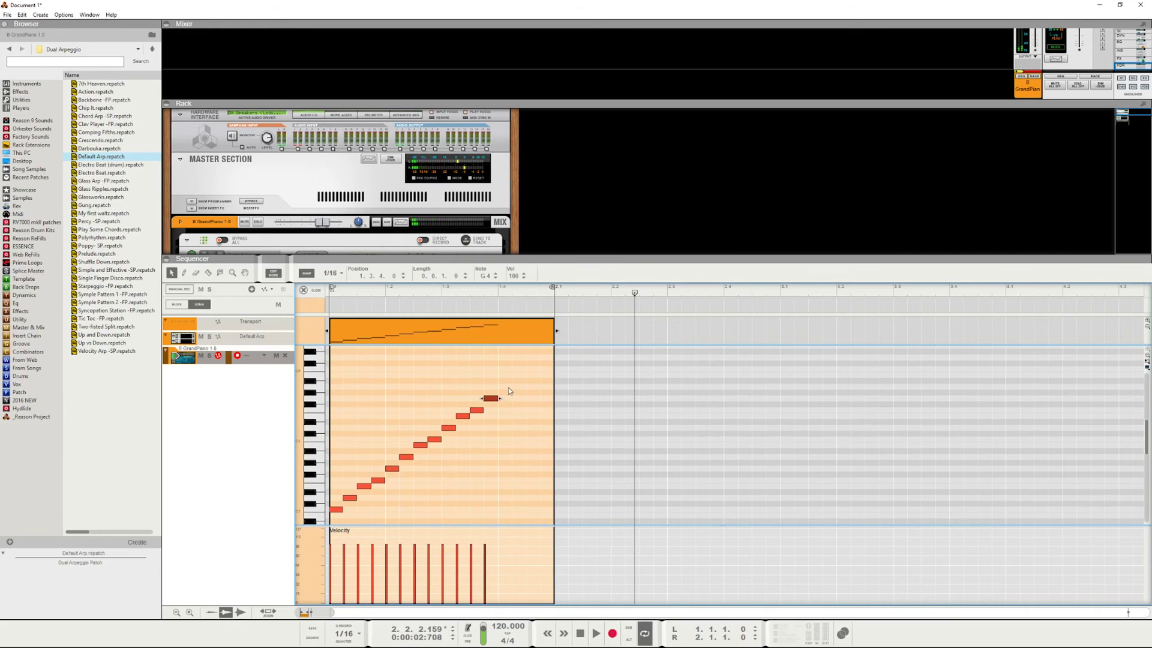
pyautogui.click(505, 386)
pyautogui.click(519, 375)
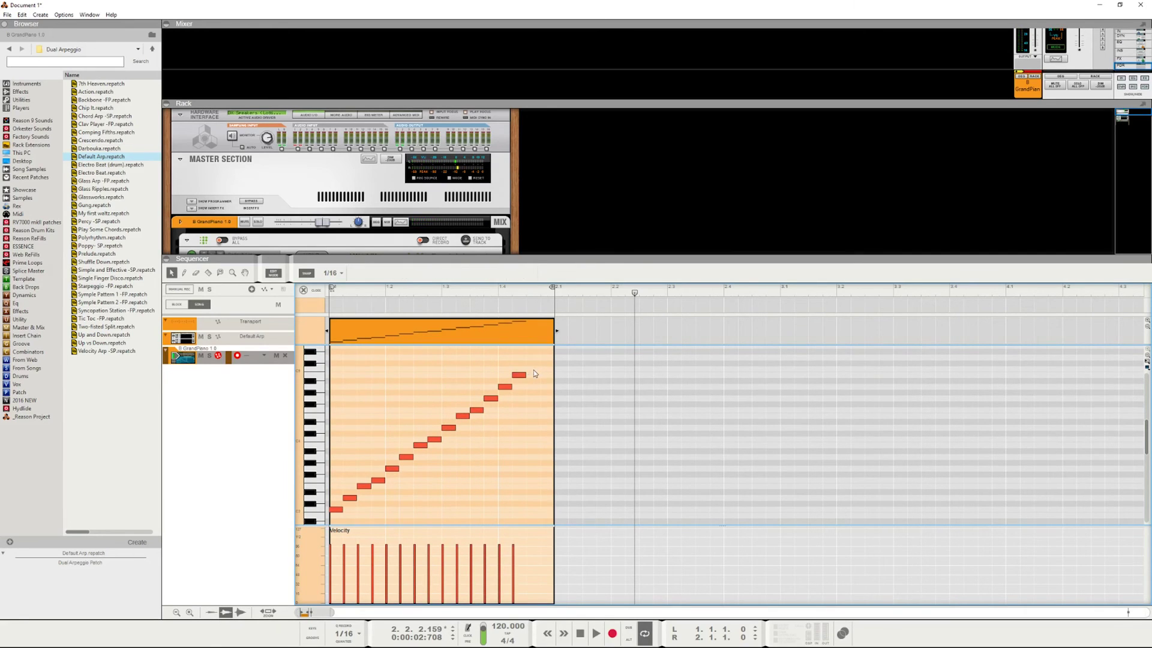
pyautogui.click(534, 369)
pyautogui.click(546, 357)
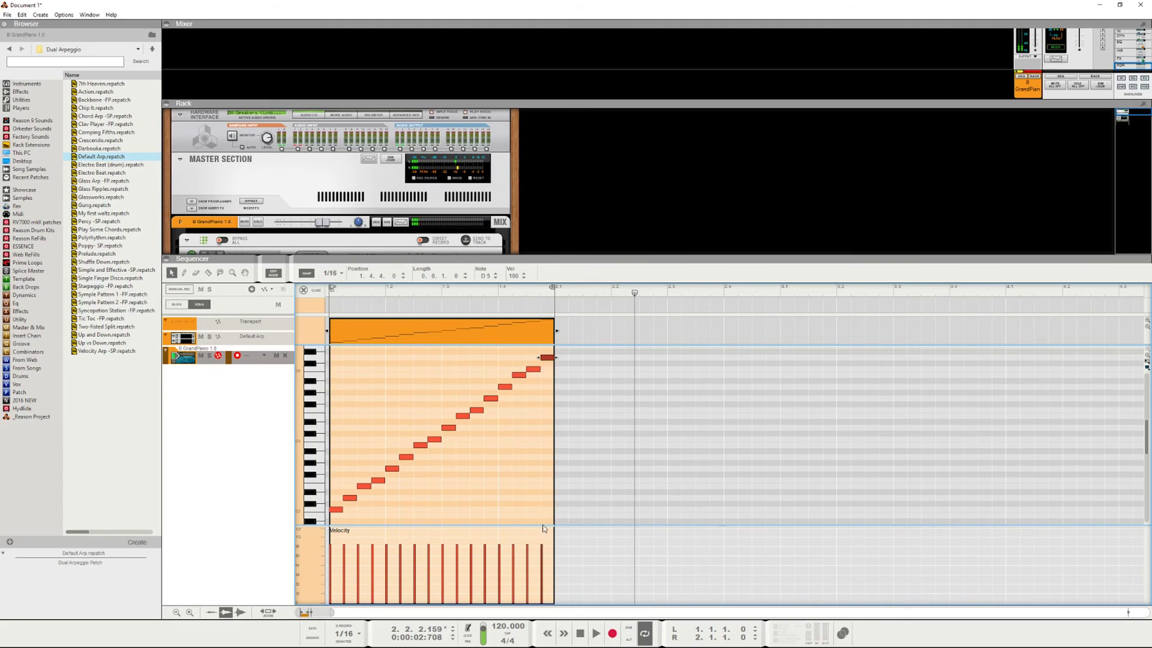
pyautogui.click(597, 637)
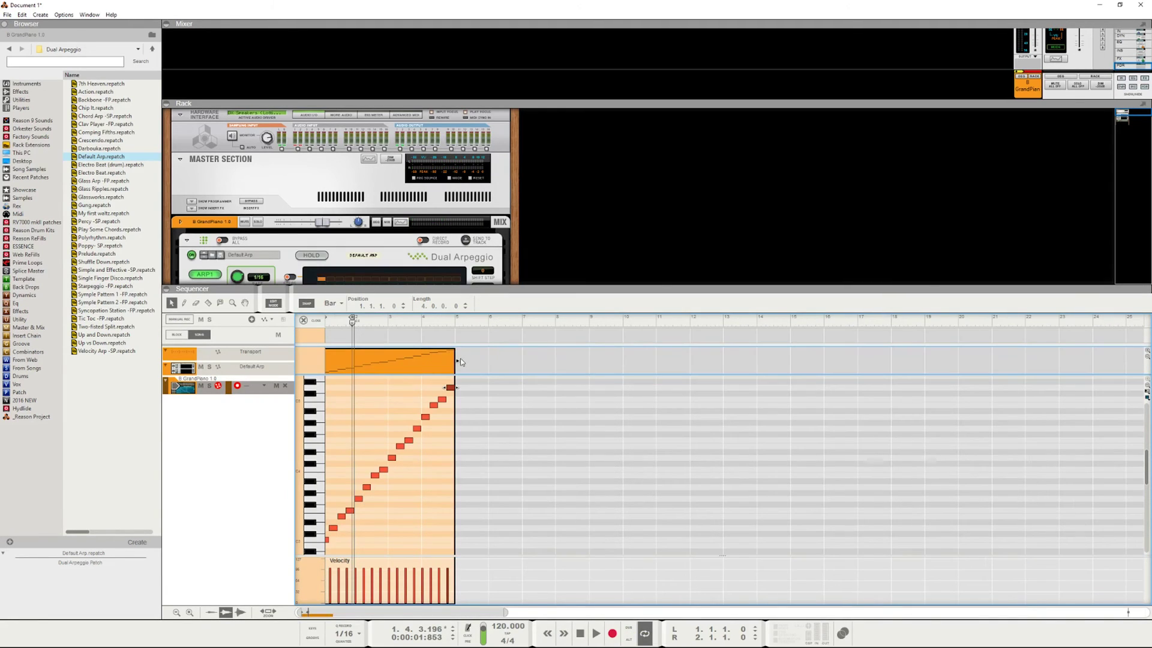
# Step: Stretch the piano clip to eight bars, set the loop end at bar 9, and play it with the arpeggiator visible
pyautogui.moveTo(456, 387); pyautogui.dragTo(582, 387)
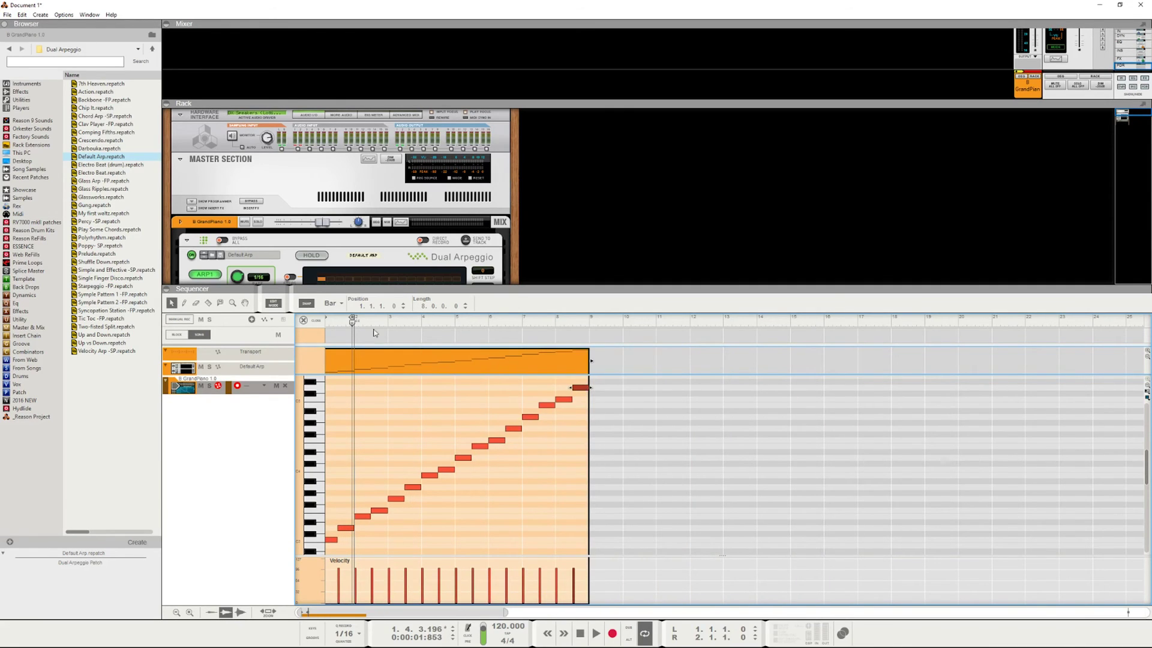
pyautogui.press('Home')
pyautogui.hotkey('ctrl', 'l')
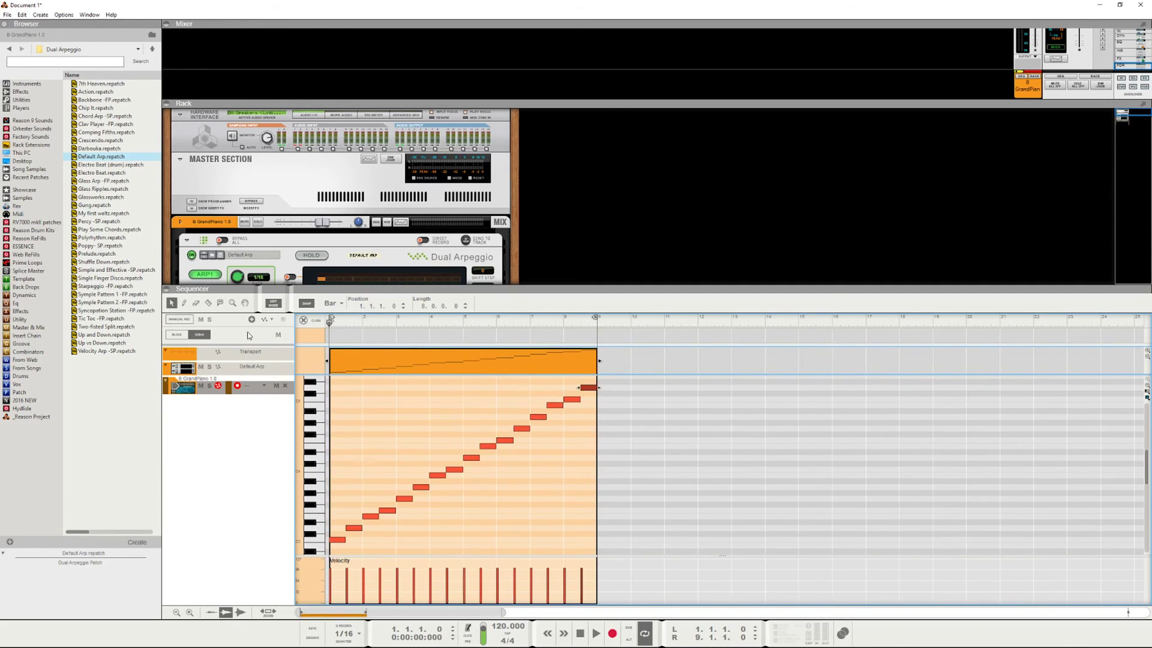
pyautogui.click(600, 641)
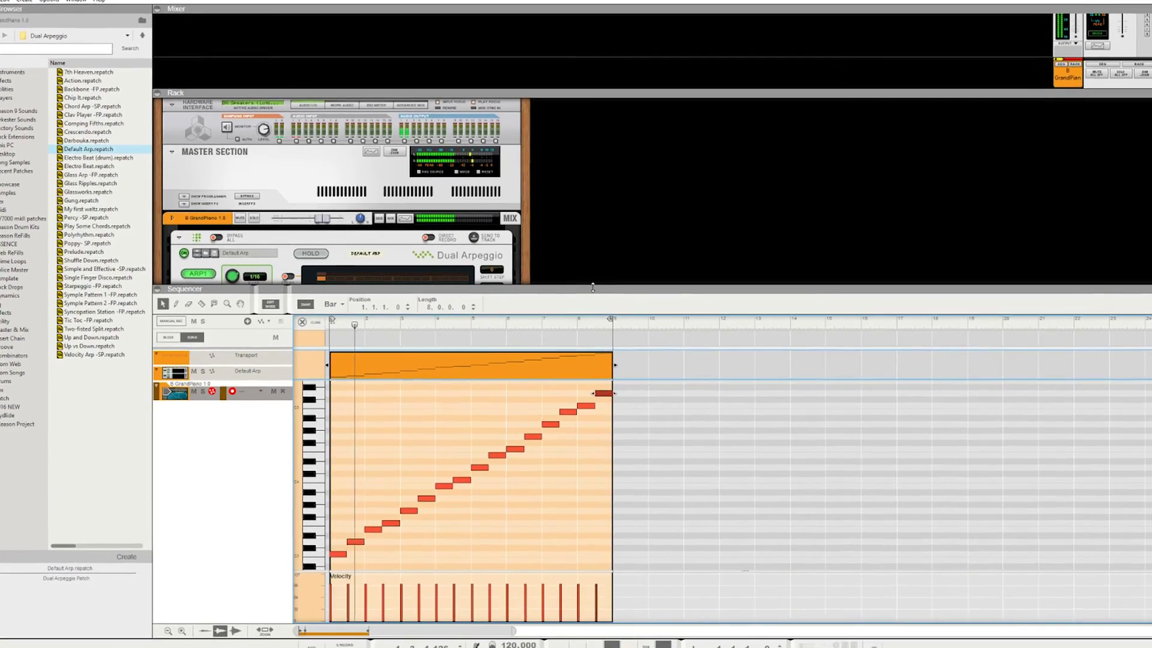
pyautogui.moveTo(597, 286); pyautogui.dragTo(597, 419)
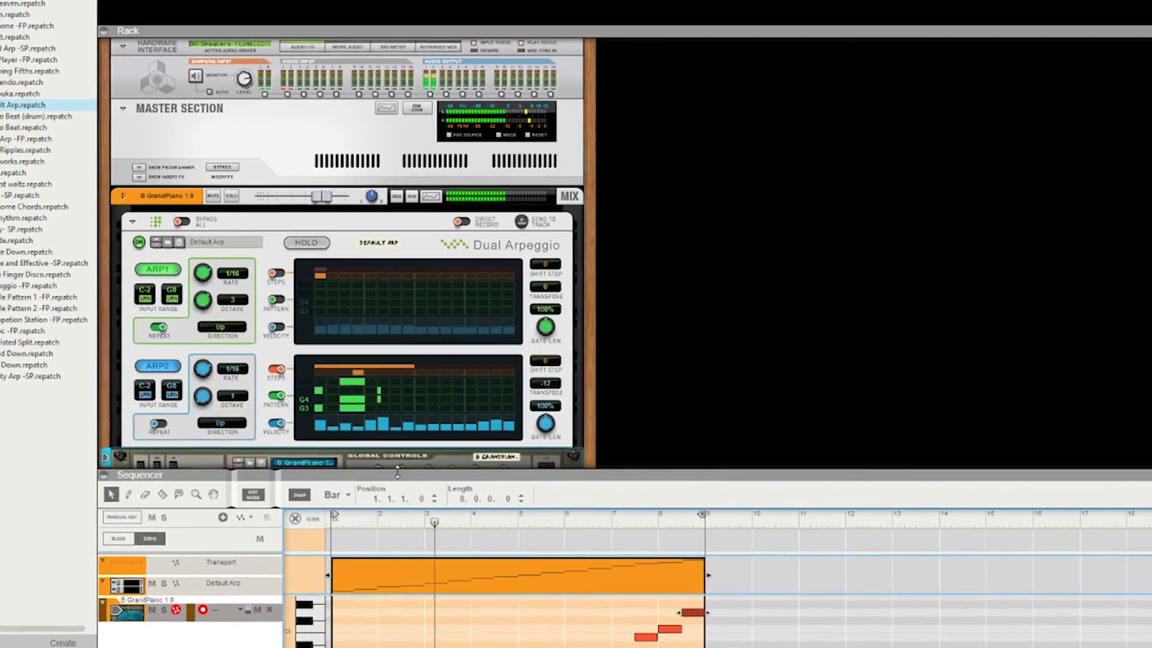
pyautogui.moveTo(394, 467); pyautogui.dragTo(394, 528)
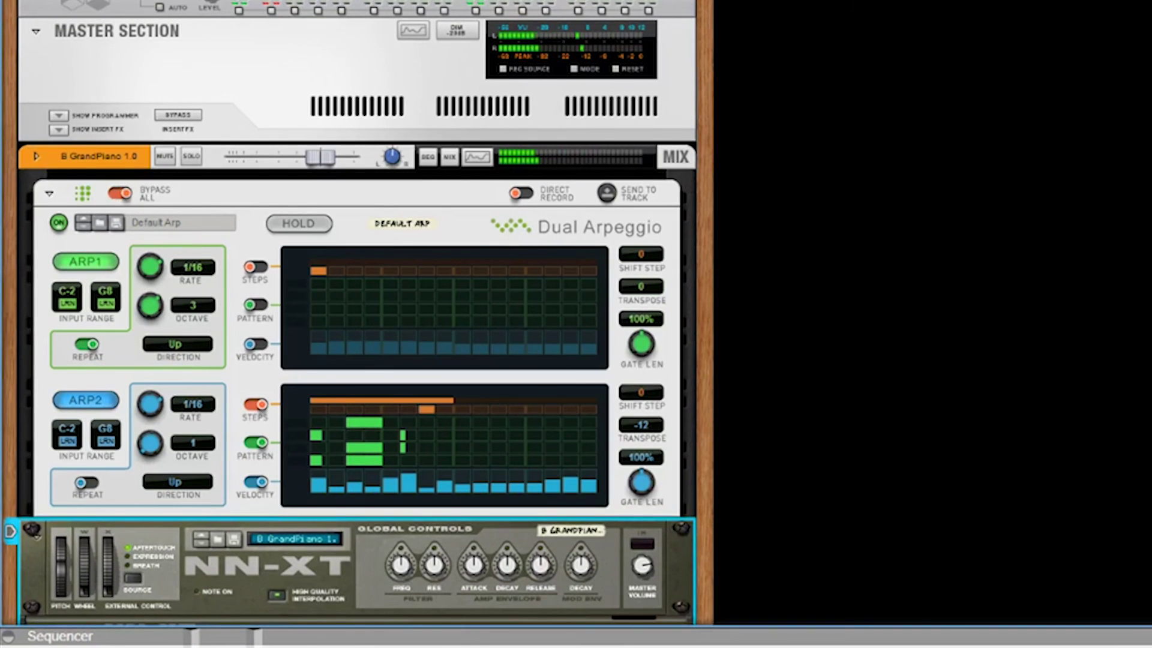
# Step: Un-bypass the player devices and slow Arp 1's rate to 1/8
pyautogui.scroll(-1, 123, 198)
pyautogui.scroll(-3, 354, 300)
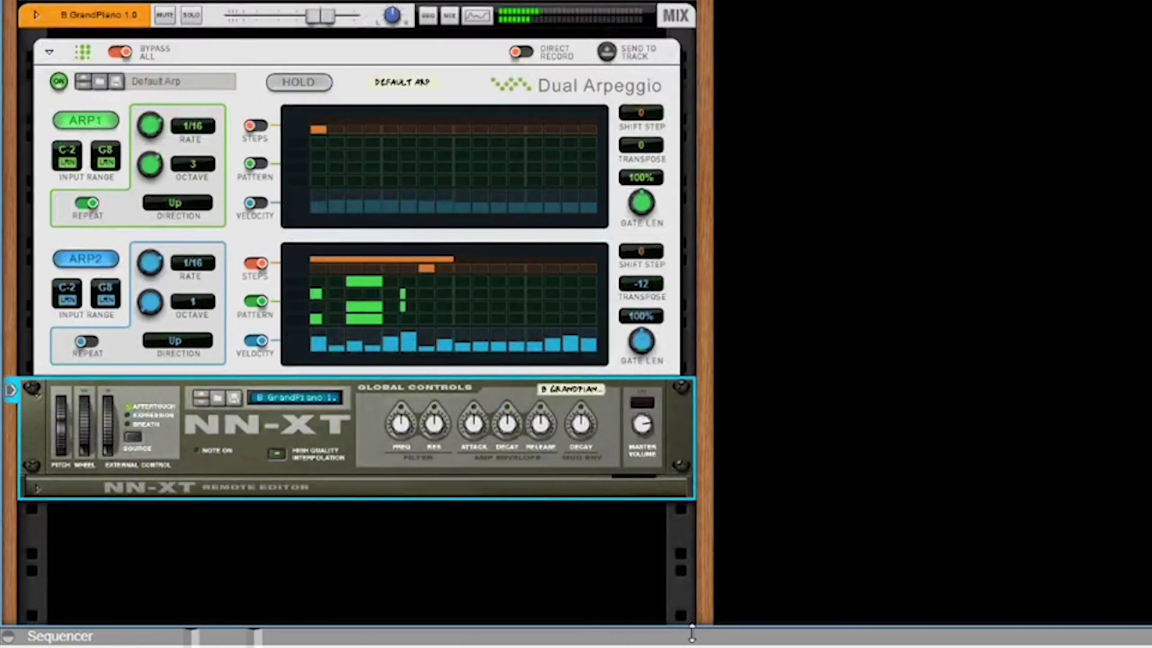
pyautogui.moveTo(689, 627); pyautogui.dragTo(702, 495)
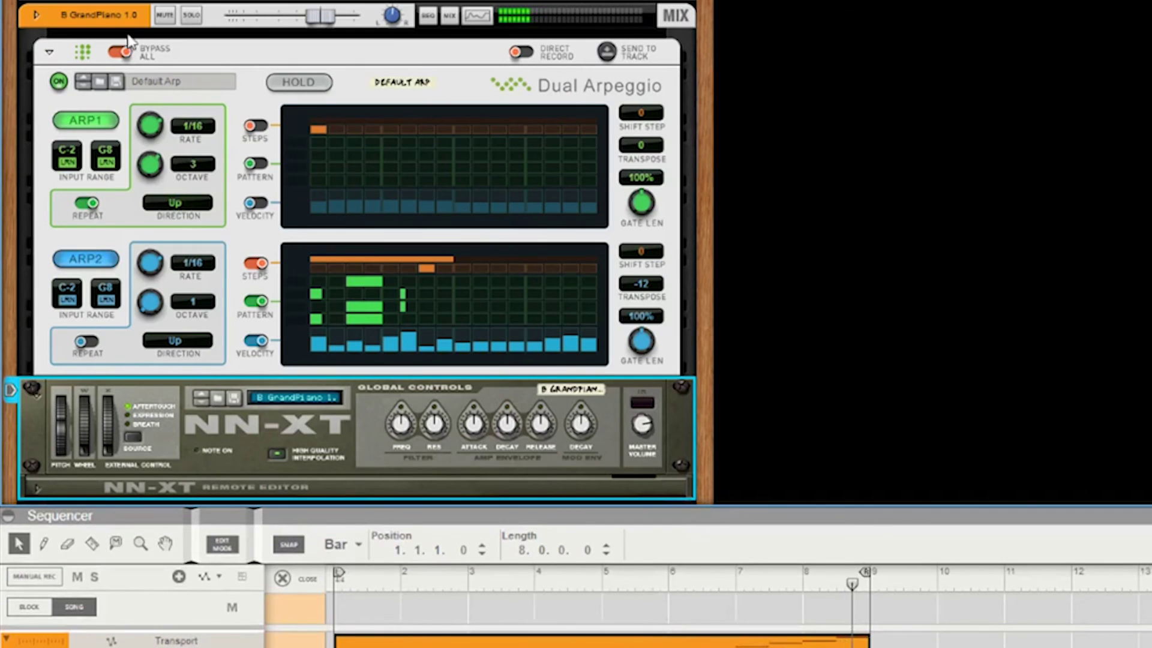
pyautogui.click(119, 52)
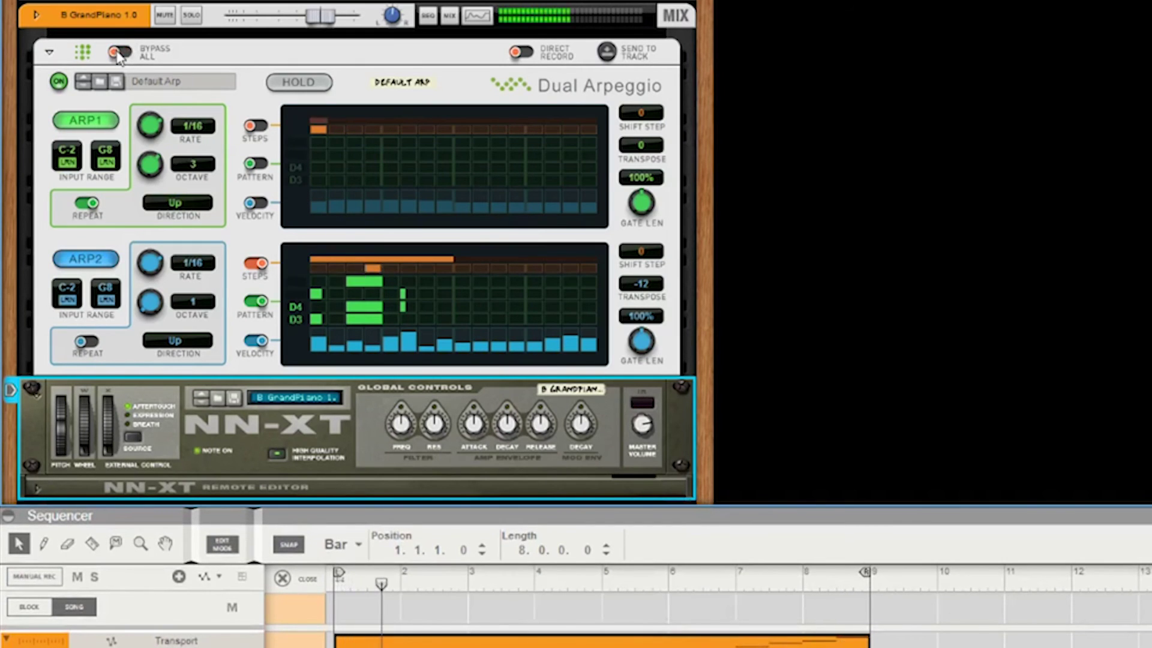
pyautogui.moveTo(151, 126)
pyautogui.mouseDown()
pyautogui.moveTo(173, 178)
pyautogui.moveTo(165, 142)
pyautogui.mouseUp()
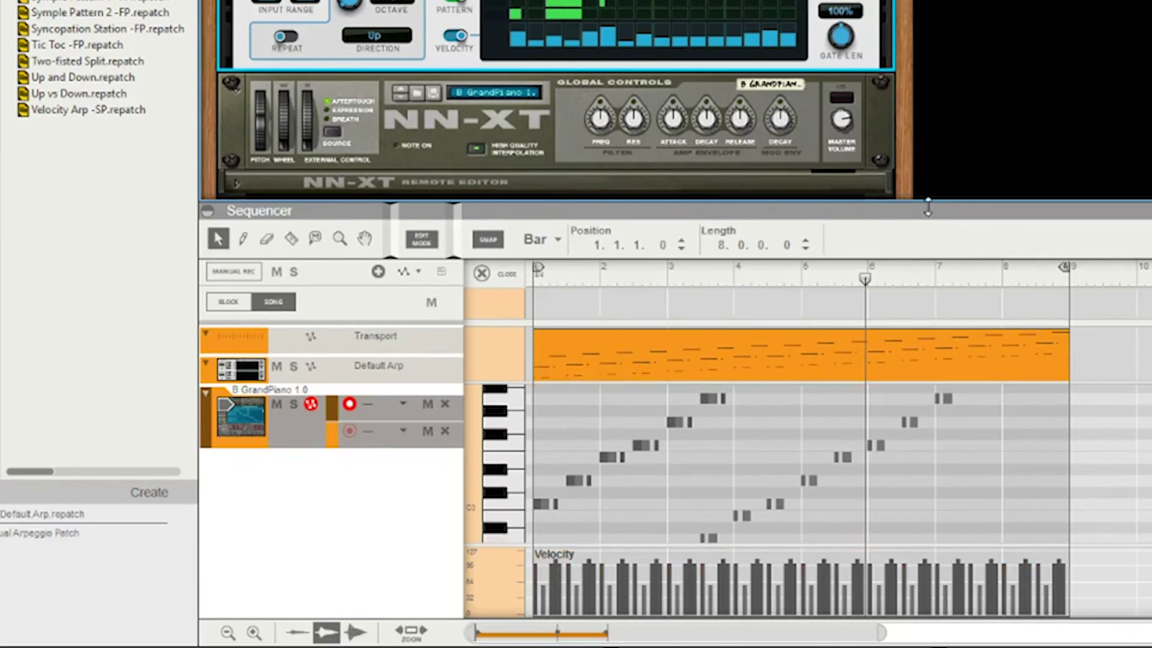
# Step: Enlarge the sequencer, open the GrandPiano clip in the note editor, and start playback
pyautogui.moveTo(928, 207); pyautogui.dragTo(927, 0)
pyautogui.hotkey('ctrl', 'e')
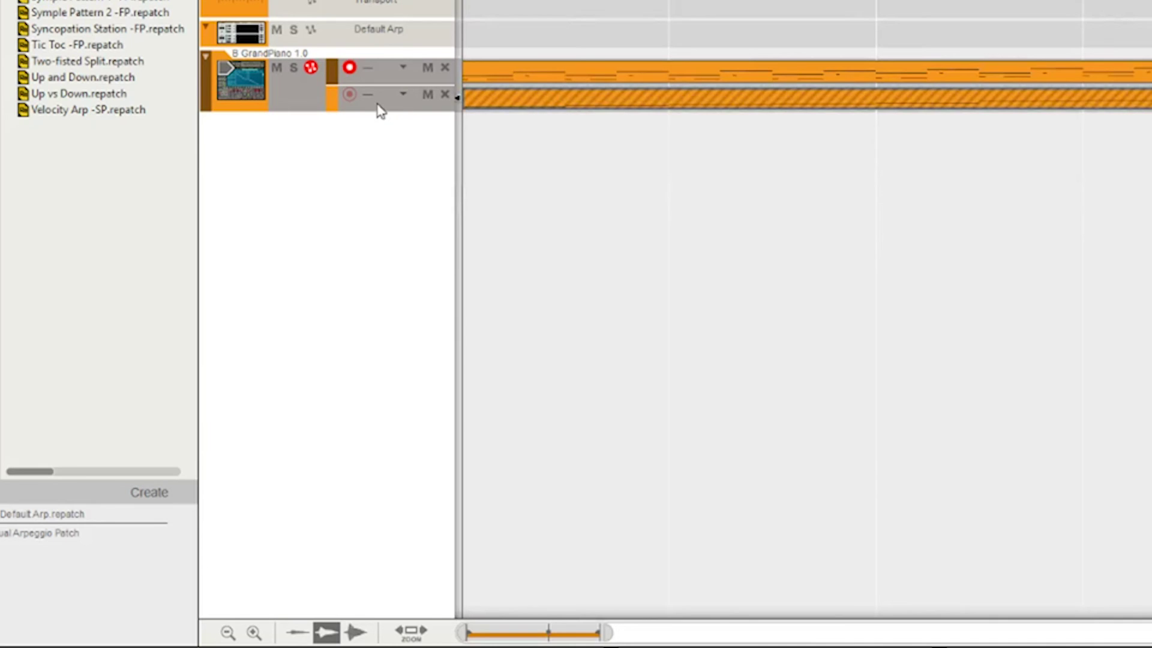
pyautogui.doubleClick(526, 71)
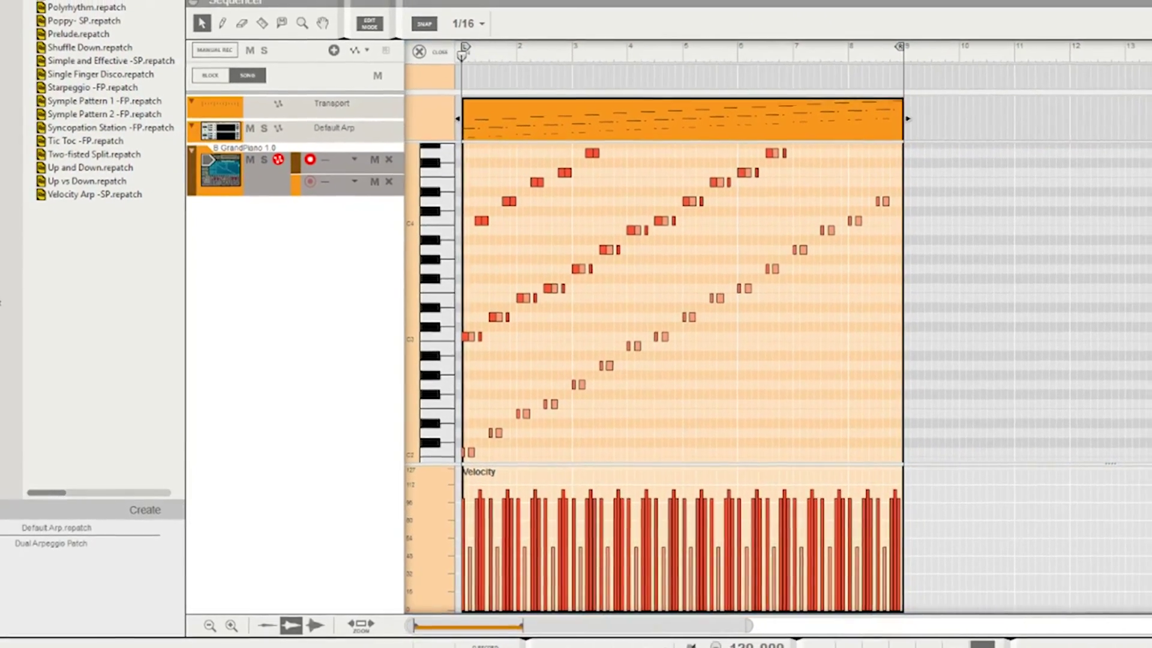
pyautogui.press('space')
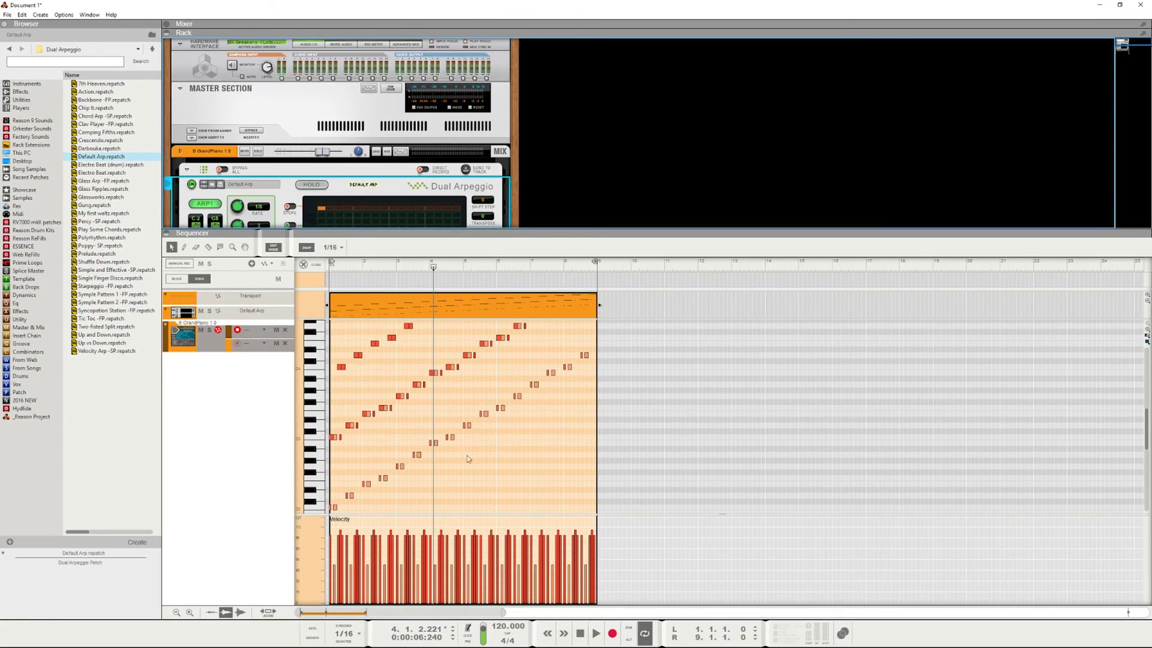
pyautogui.moveTo(418, 233); pyautogui.dragTo(418, 447)
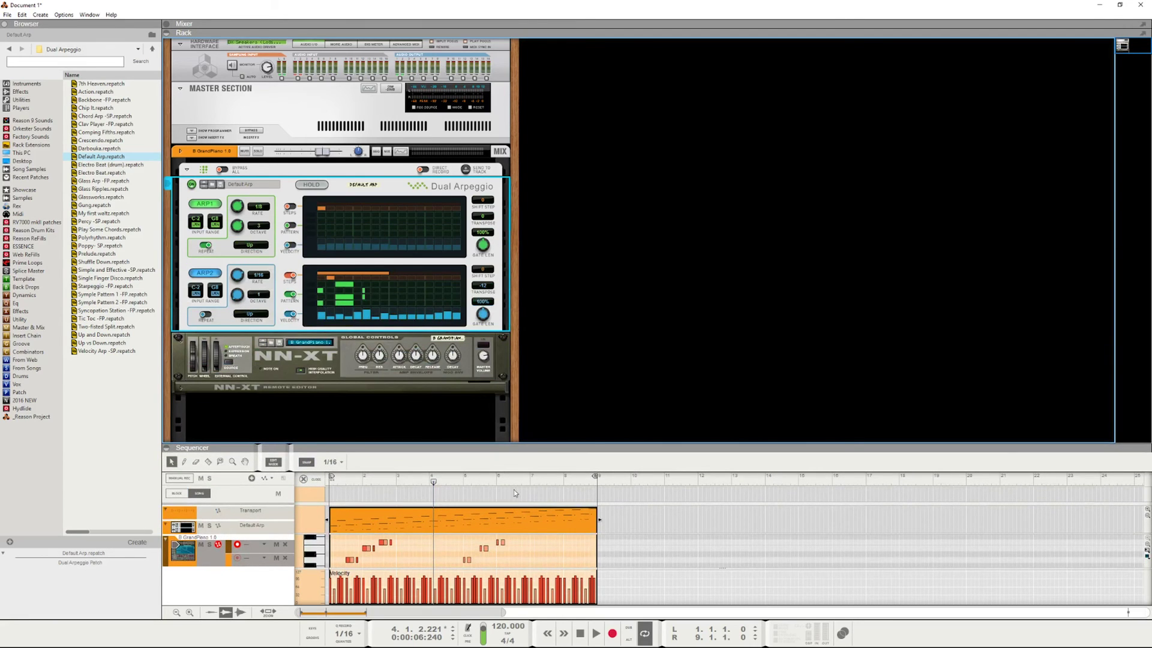
pyautogui.moveTo(515, 445); pyautogui.dragTo(515, 293)
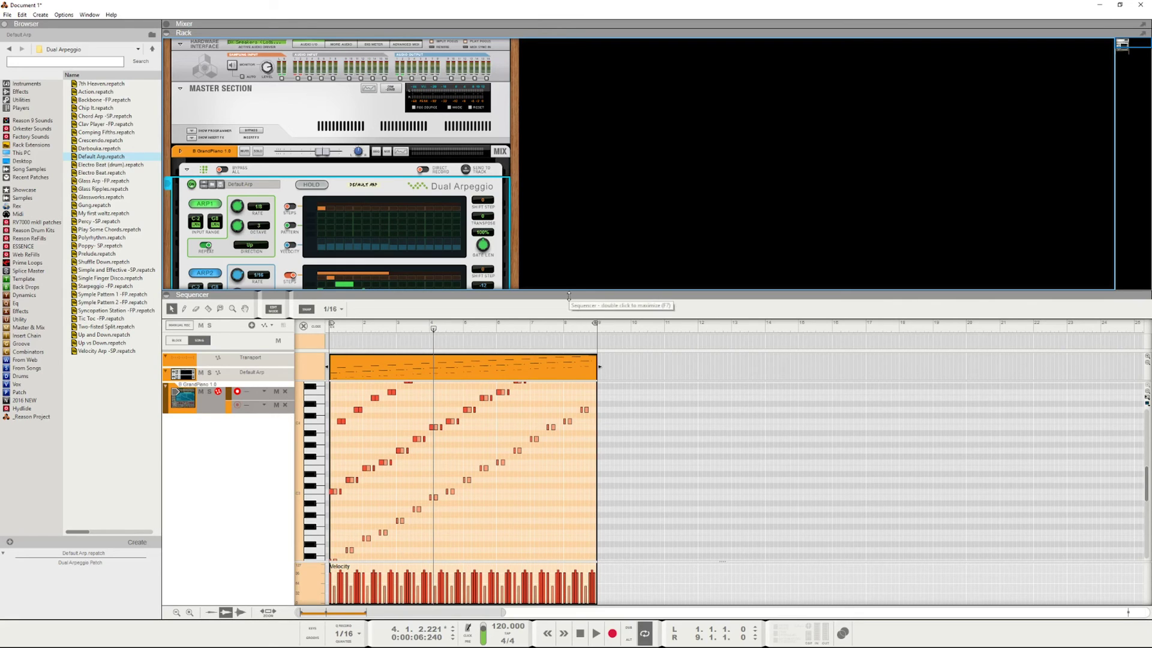
pyautogui.moveTo(505, 293); pyautogui.dragTo(532, 314)
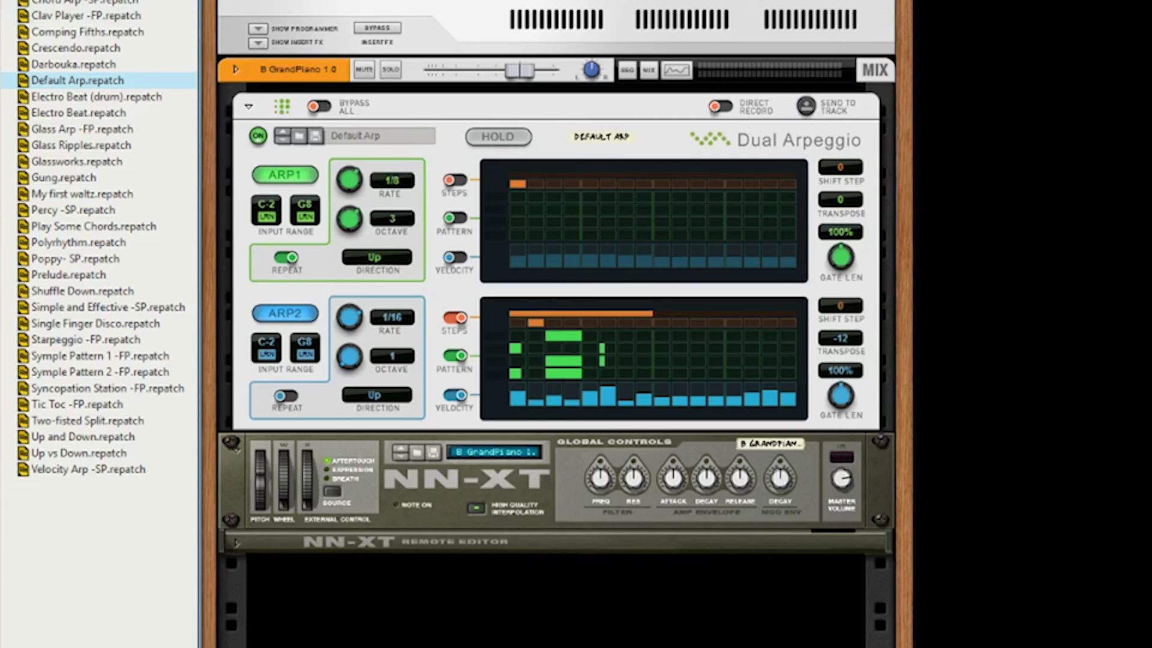
# Step: Replace the Dual Arpeggio with a Scales & Chords player and send its output to the track
pyautogui.click(98, 18)
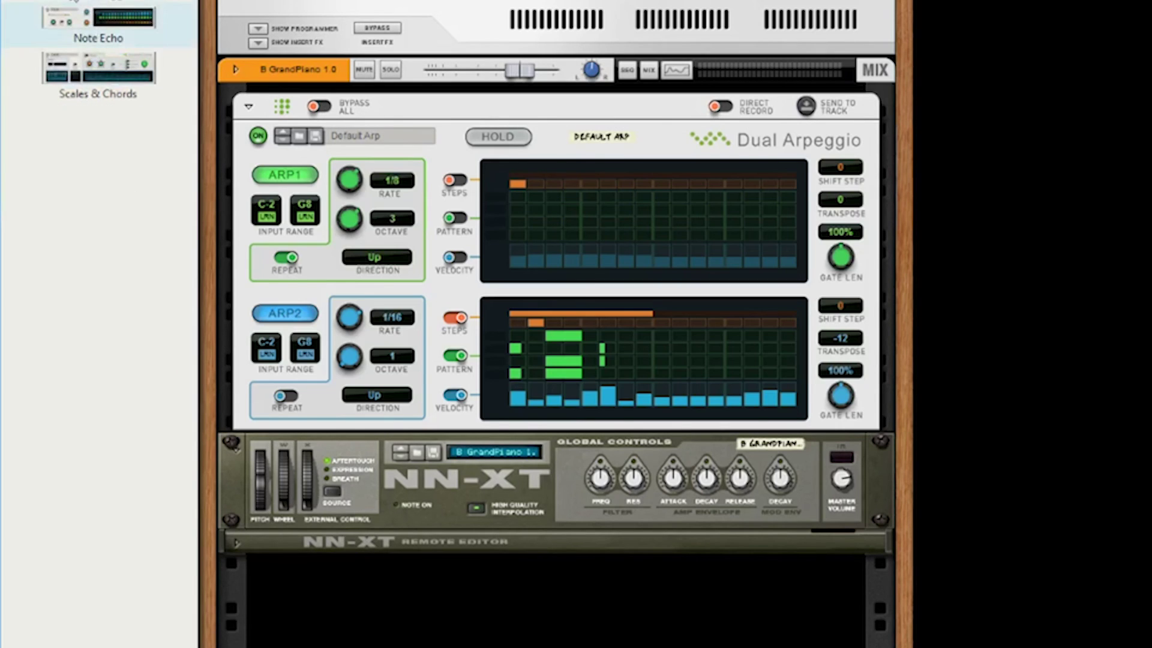
pyautogui.moveTo(97, 69); pyautogui.dragTo(401, 163)
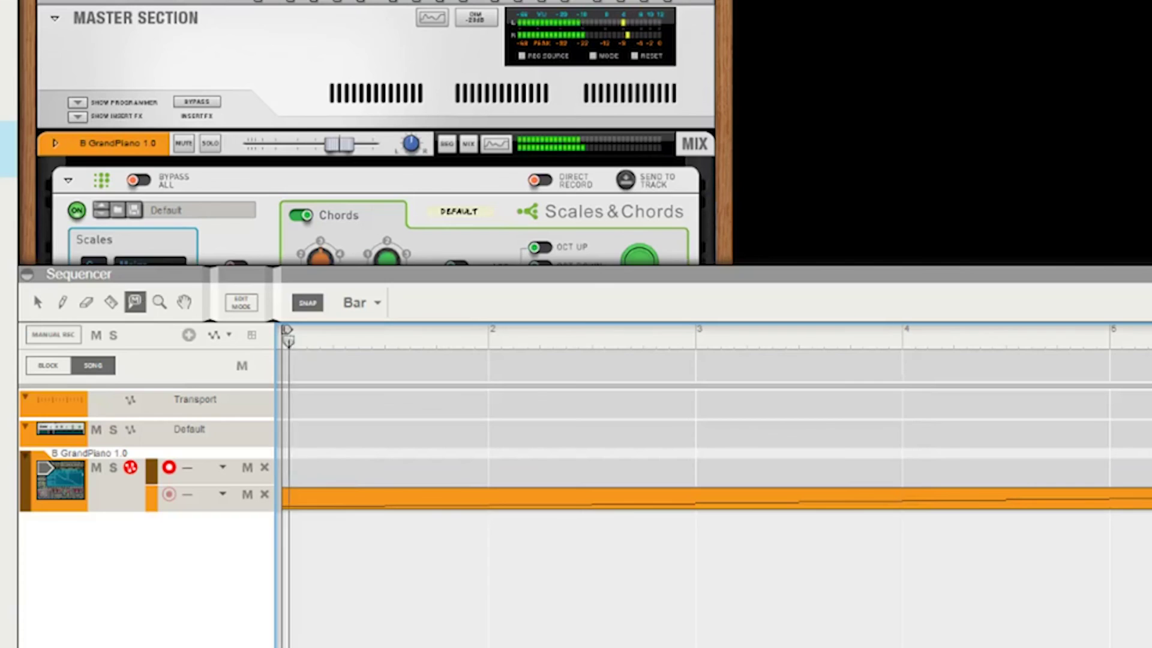
pyautogui.moveTo(790, 279); pyautogui.dragTo(706, 592)
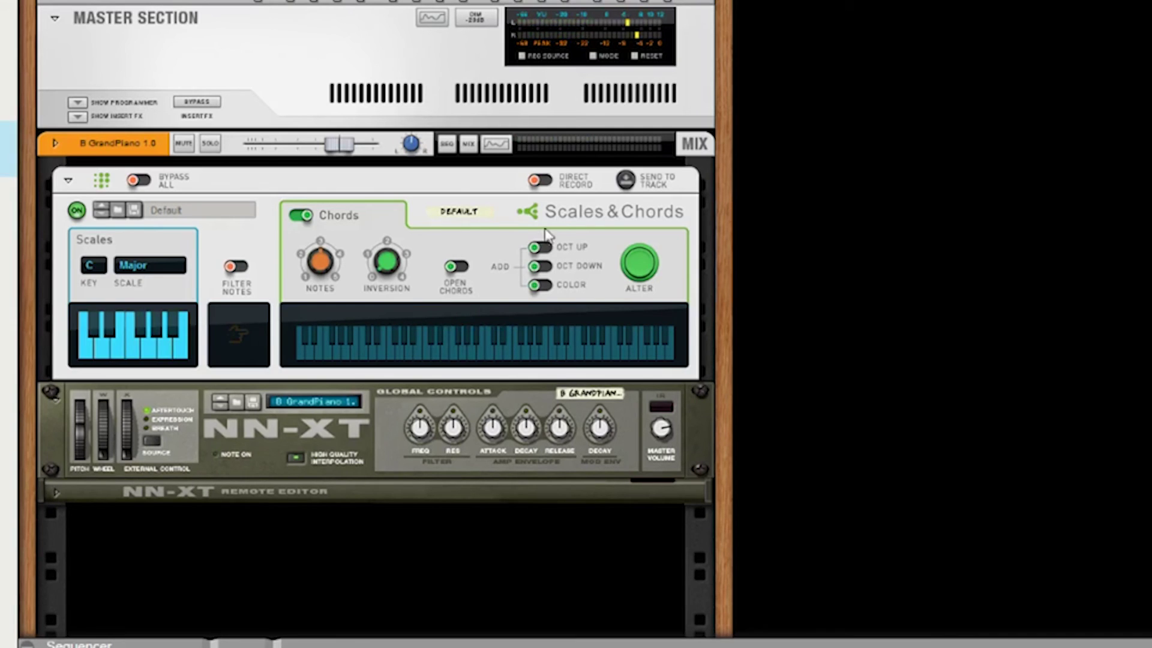
pyautogui.click(629, 184)
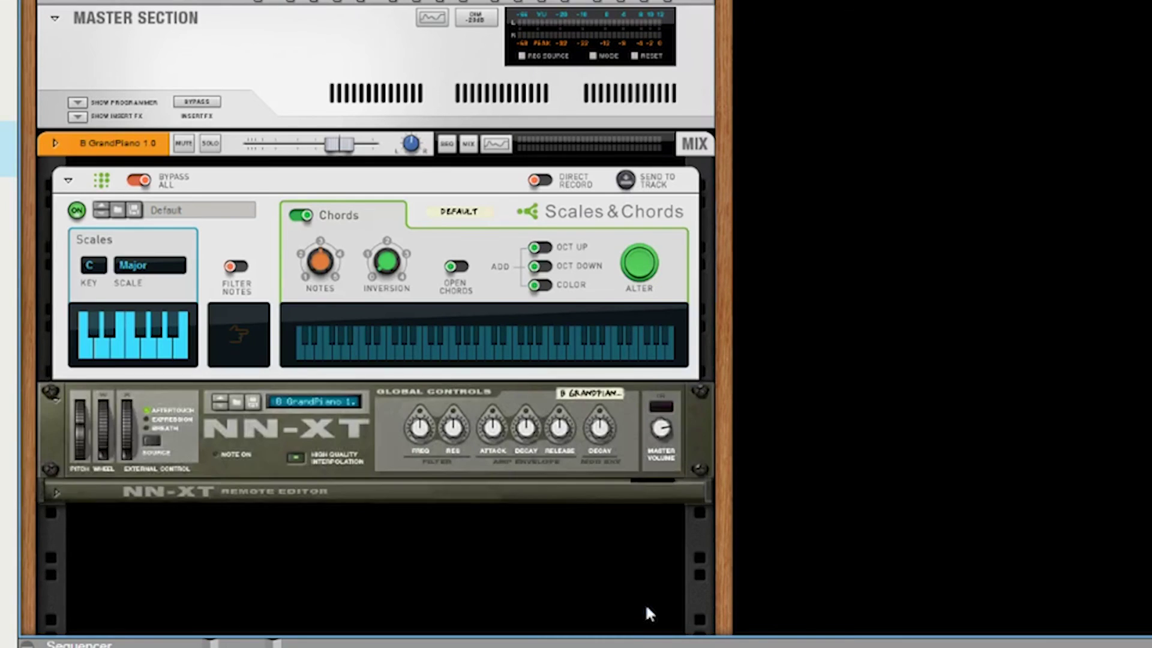
# Step: Open the new chord clip in the note editor, review its stacked notes, and close it
pyautogui.moveTo(646, 603); pyautogui.dragTo(601, 400)
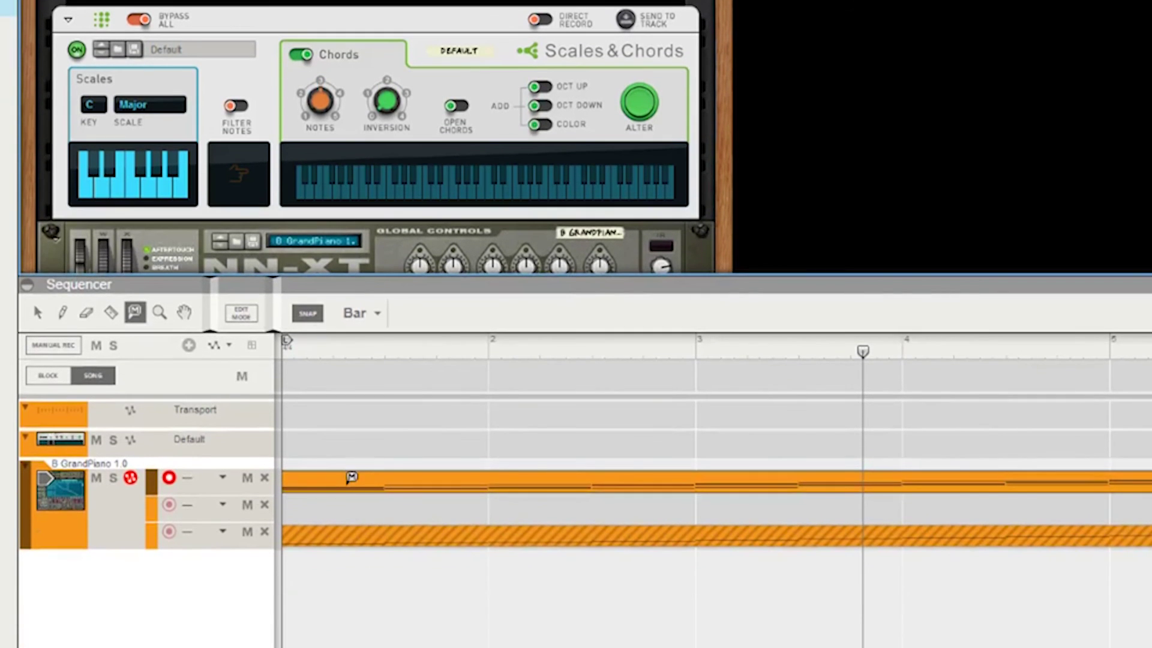
pyautogui.press('q')
pyautogui.doubleClick(387, 489)
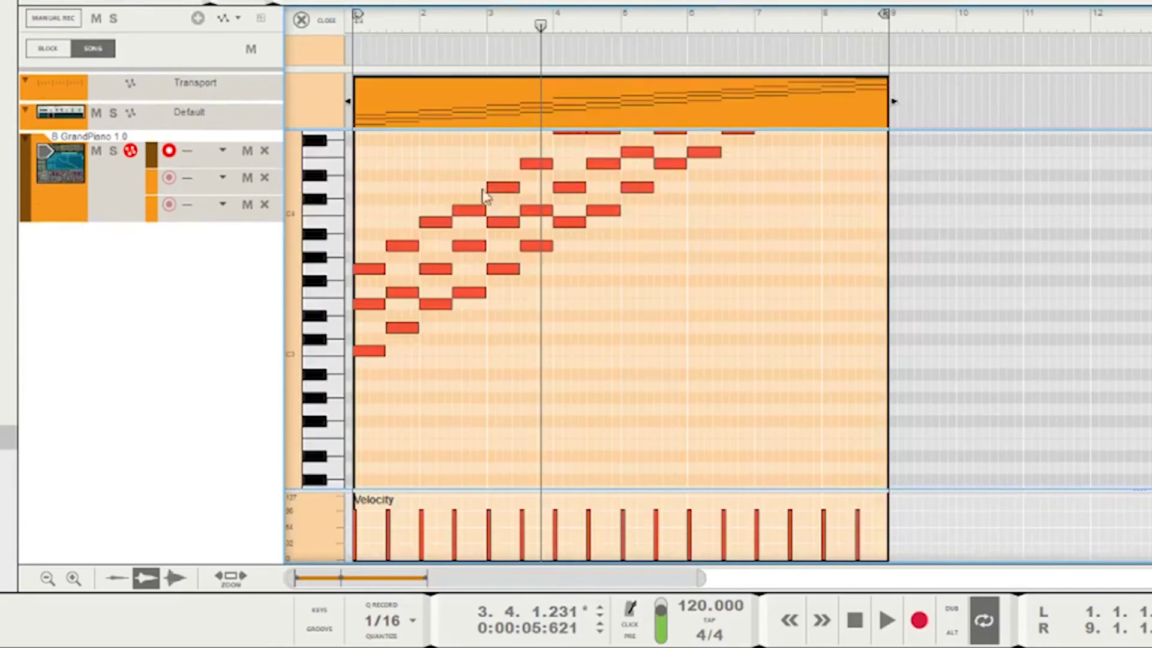
pyautogui.scroll(3, 842, 198)
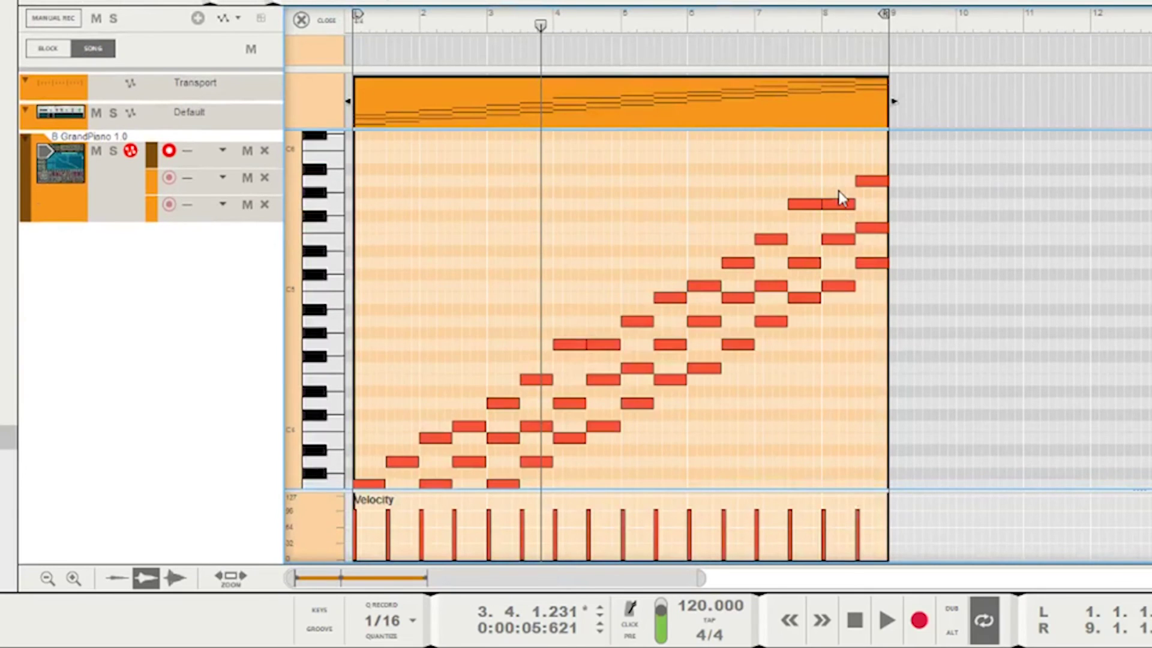
pyautogui.scroll(-2, 855, 207)
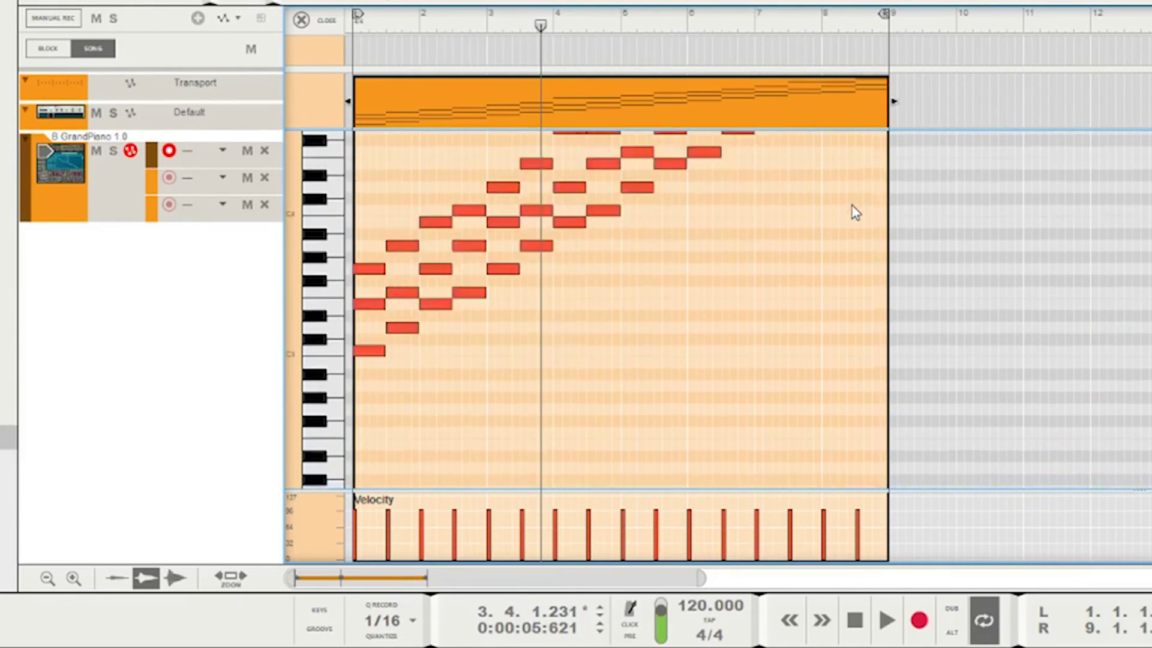
pyautogui.scroll(3, 855, 211)
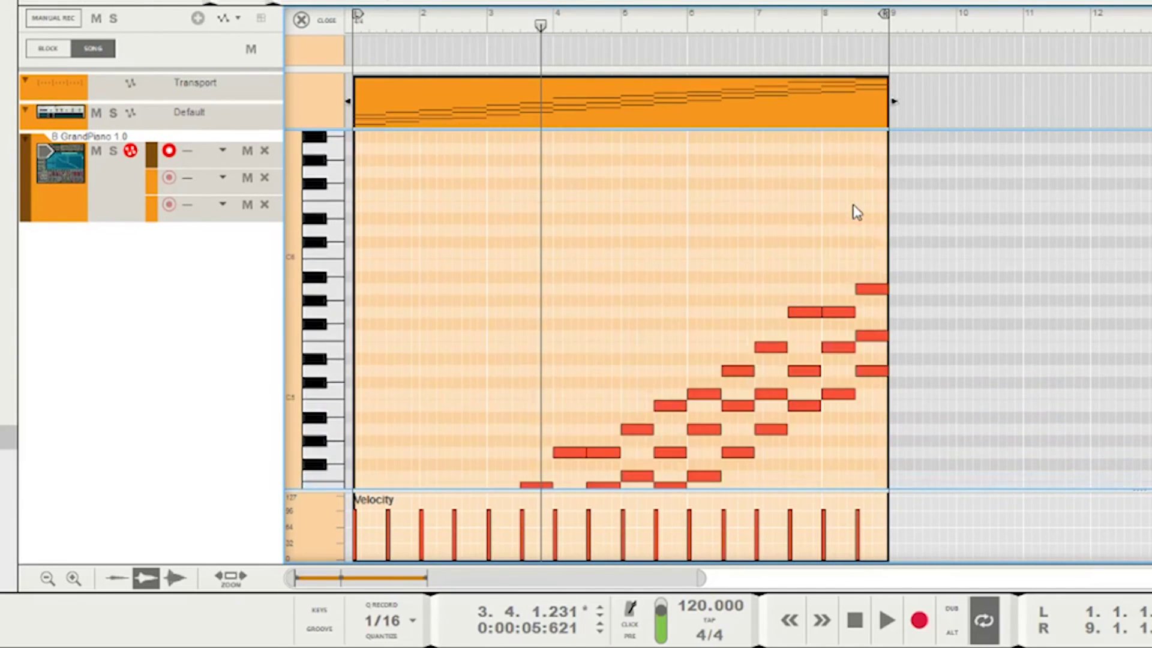
pyautogui.scroll(-3, 856, 216)
pyautogui.click(301, 20)
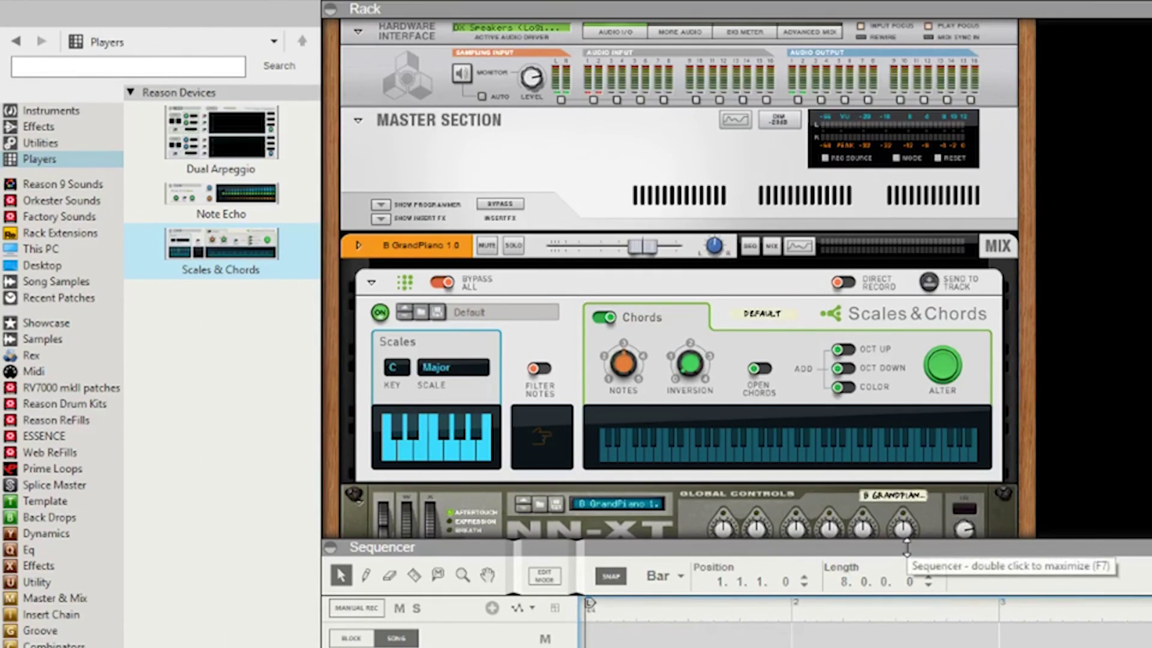
# Step: Enlarge the rack and add Note Echo, then Dual Arpeggio, above Scales & Chords
pyautogui.moveTo(775, 293); pyautogui.dragTo(778, 383)
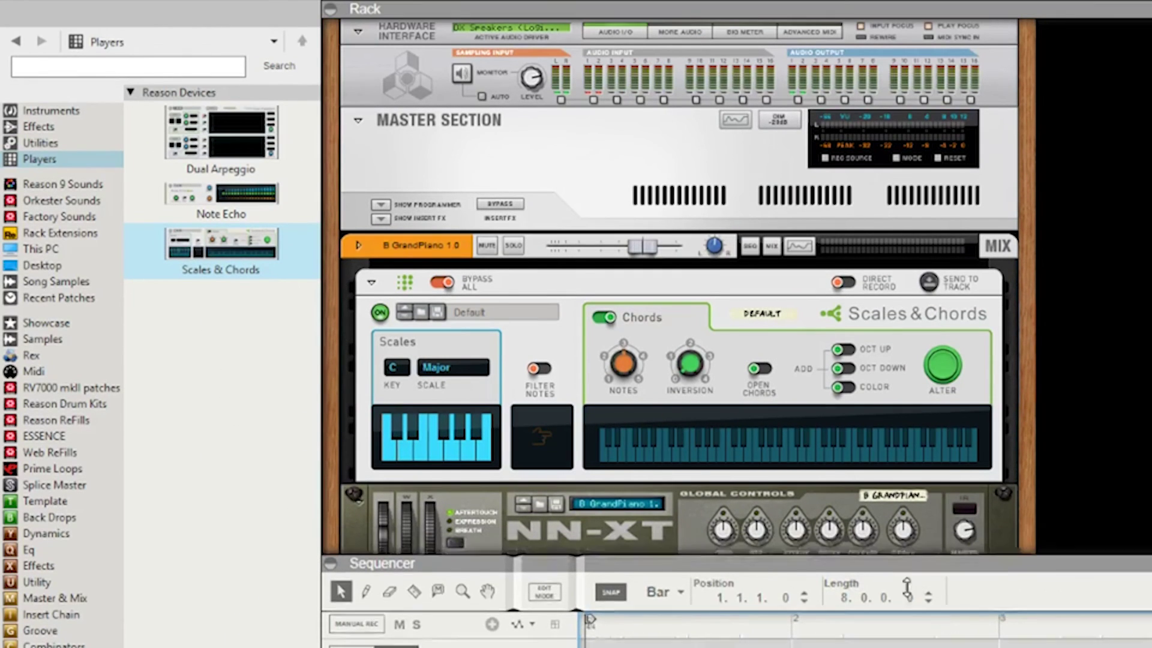
pyautogui.moveTo(909, 637); pyautogui.dragTo(902, 645)
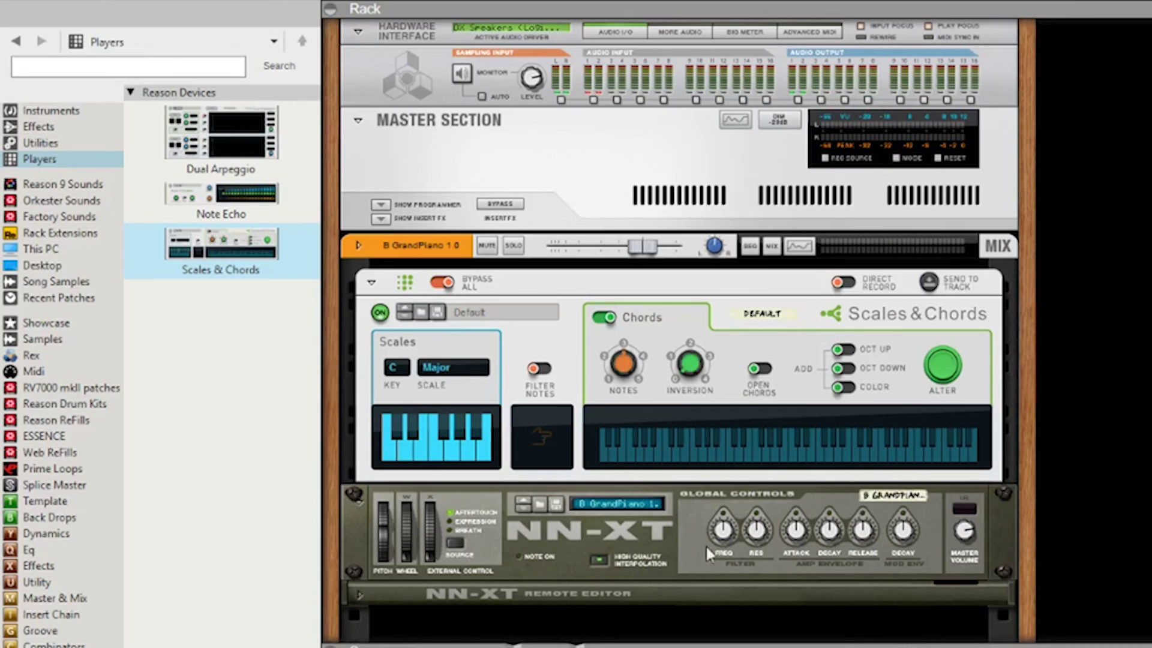
pyautogui.moveTo(221, 198); pyautogui.dragTo(440, 283)
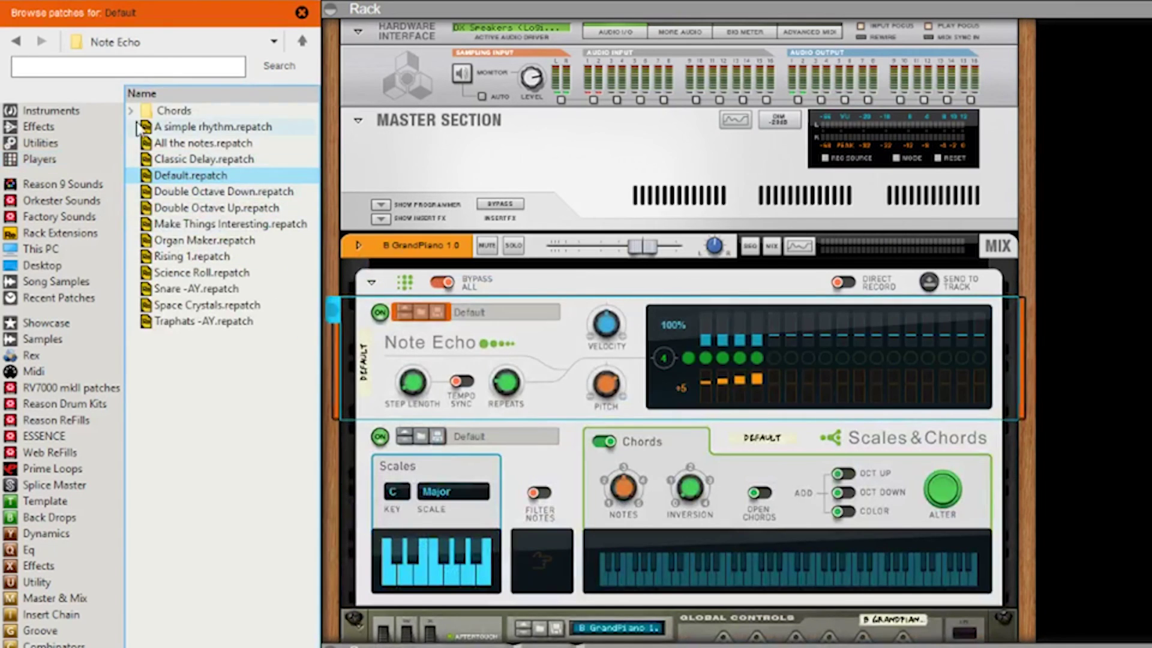
pyautogui.click(43, 159)
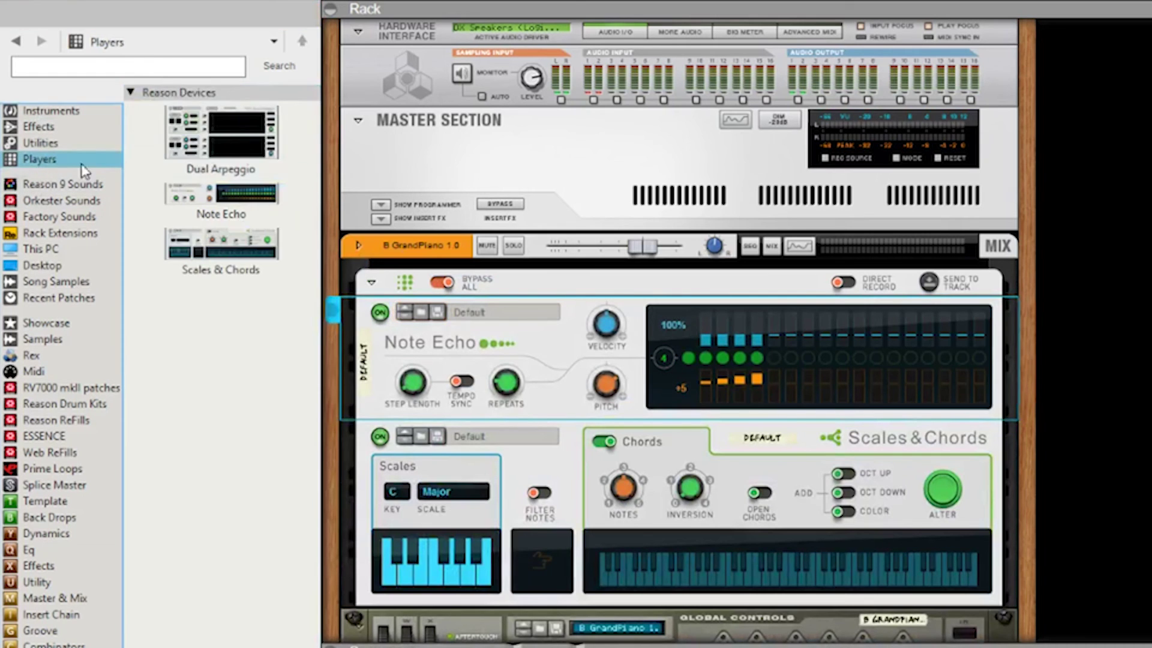
pyautogui.moveTo(196, 125); pyautogui.dragTo(549, 295)
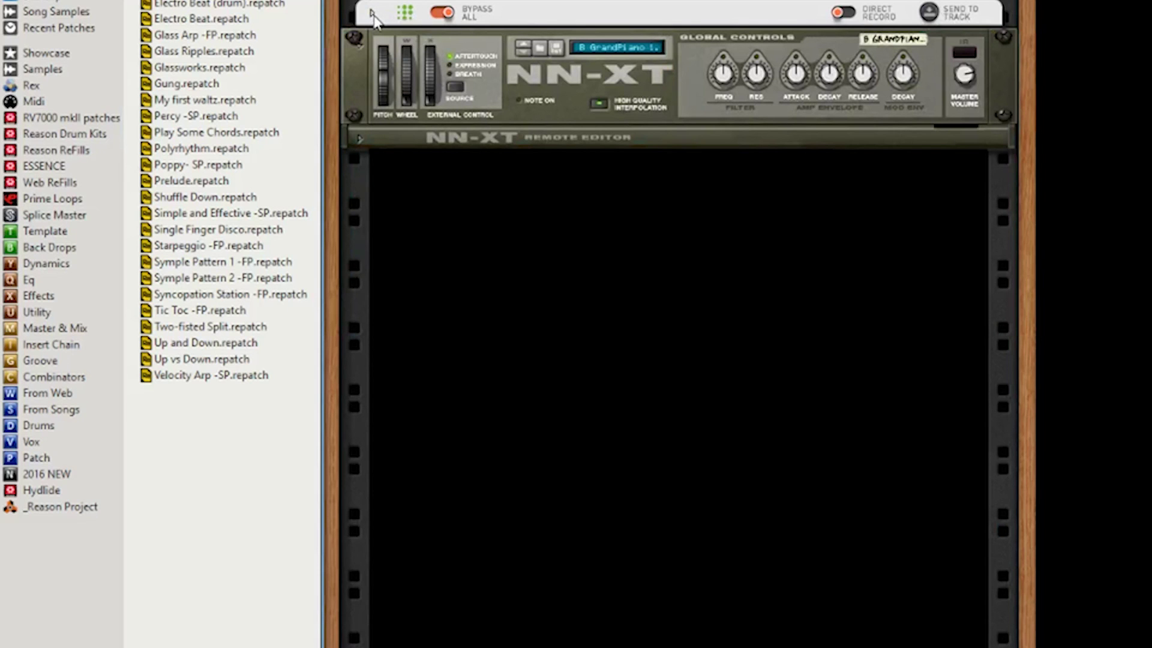
# Step: Expand the piano's player devices and delete the clip on the piano's first lane
pyautogui.click(372, 14)
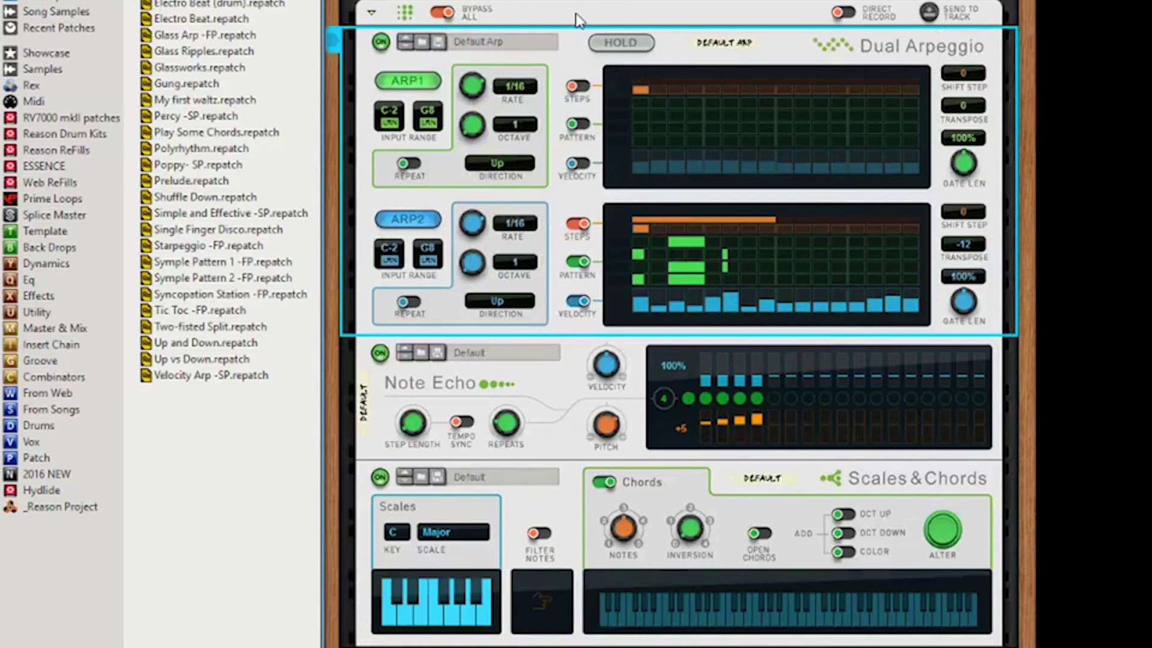
pyautogui.click(372, 14)
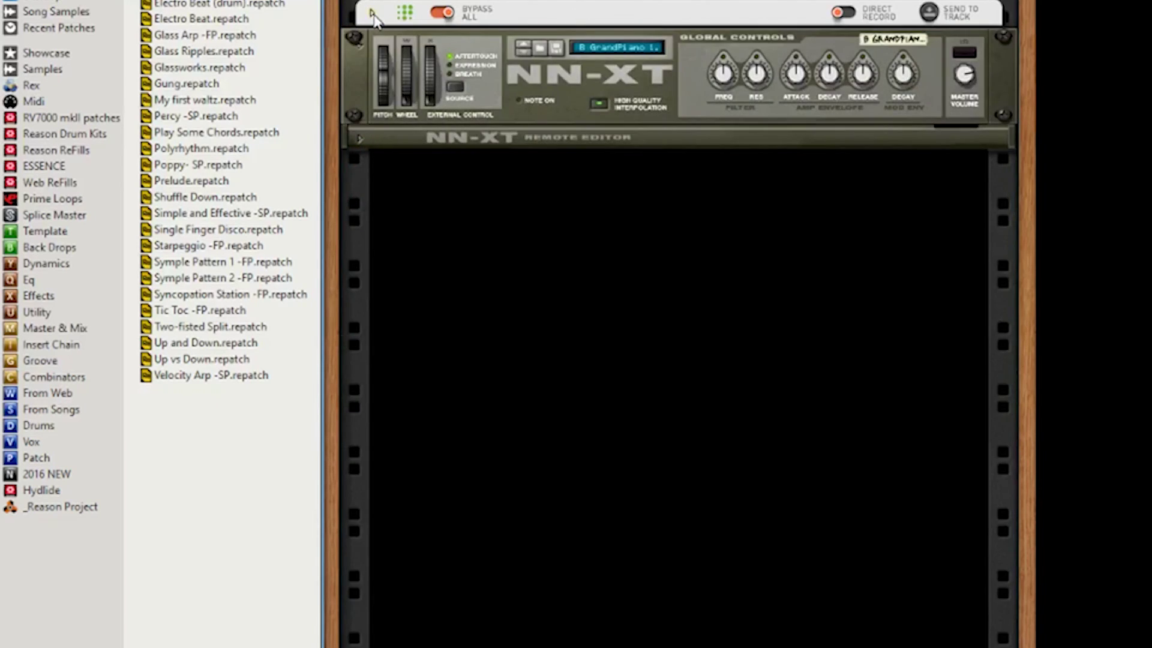
pyautogui.click(372, 14)
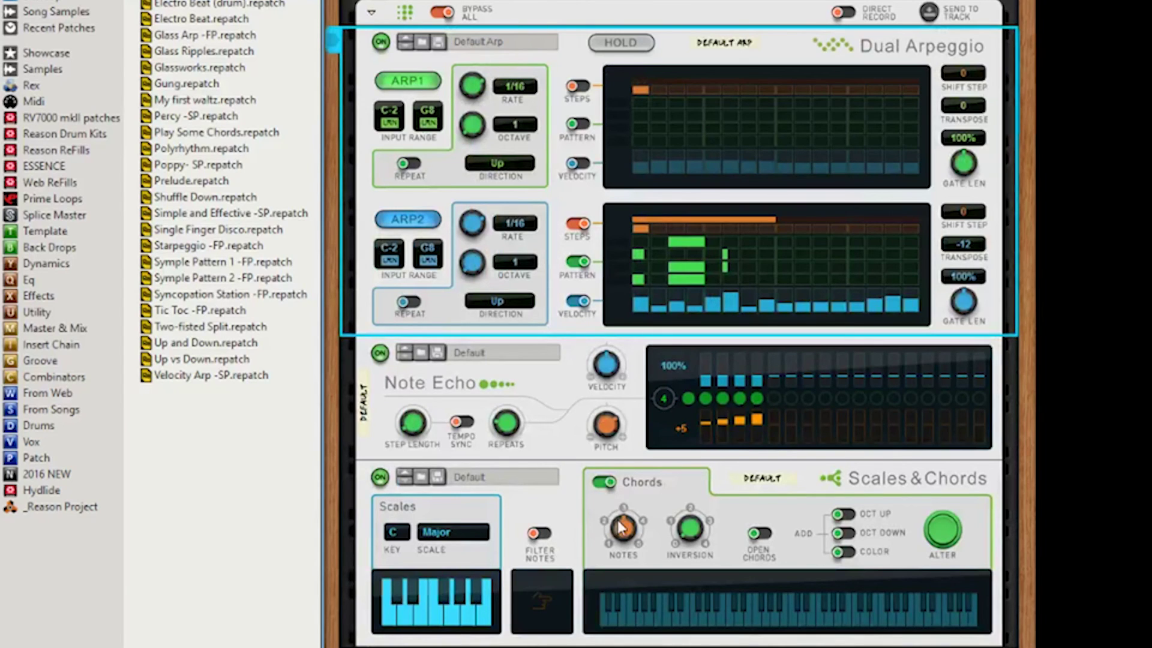
pyautogui.moveTo(958, 567); pyautogui.dragTo(839, 276)
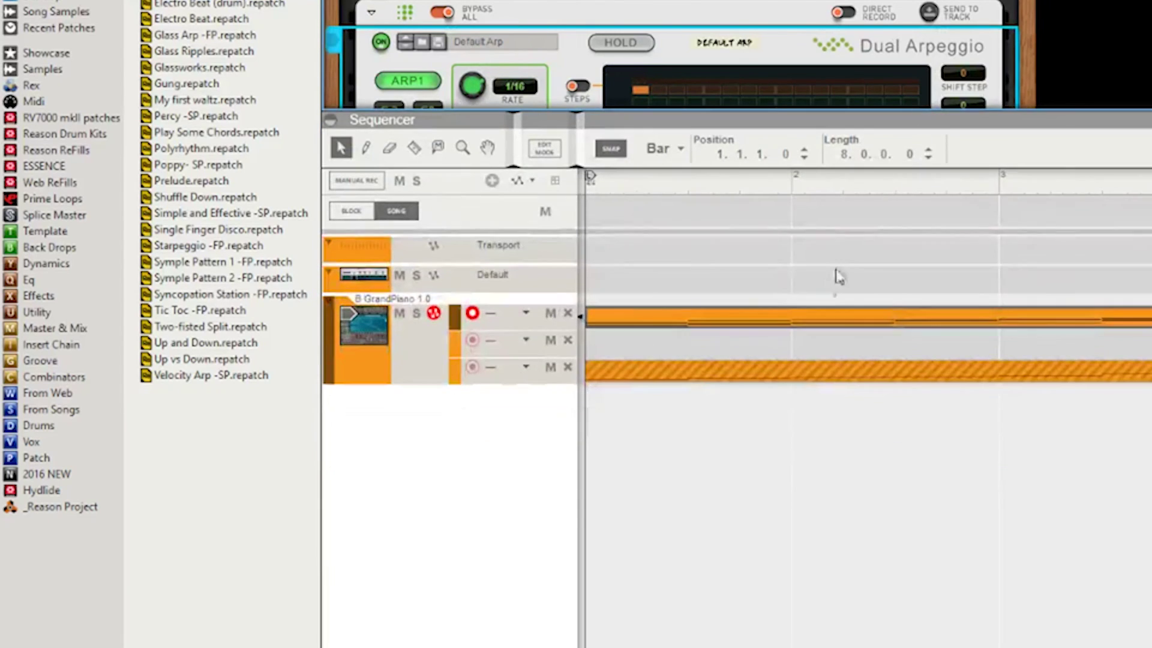
pyautogui.click(708, 323)
pyautogui.press('Delete')
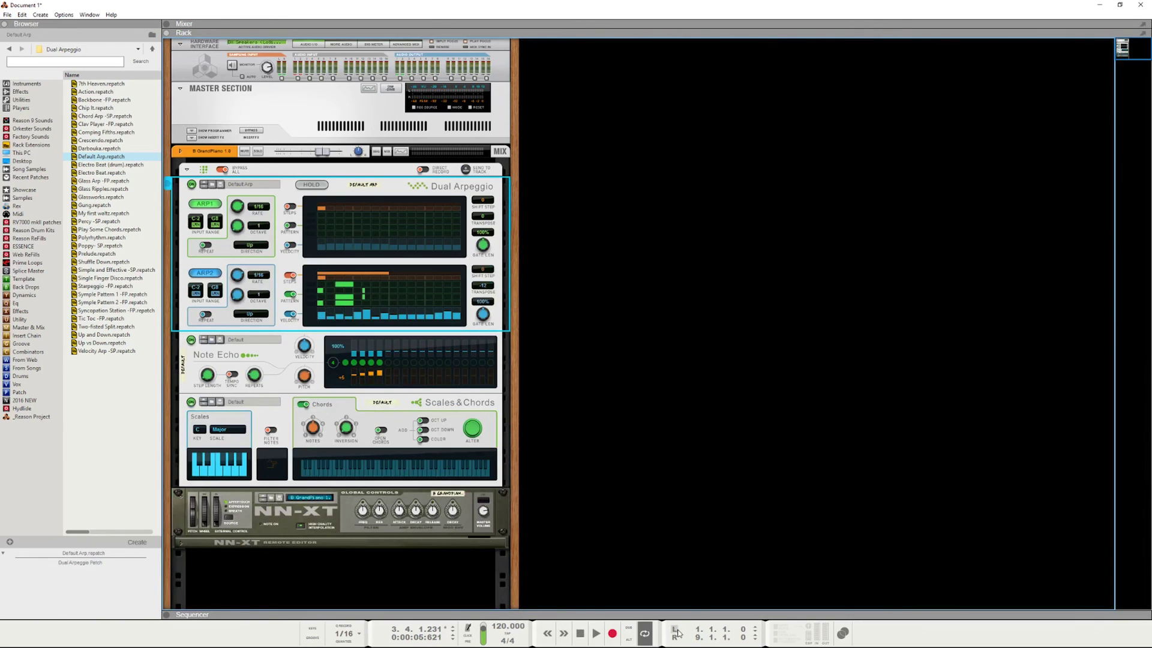
# Step: Play the song from the start, set ARP1 rate to 4/4 and ARP2 to 2/4, and raise Note Echo velocity
pyautogui.click(579, 632)
pyautogui.click(596, 633)
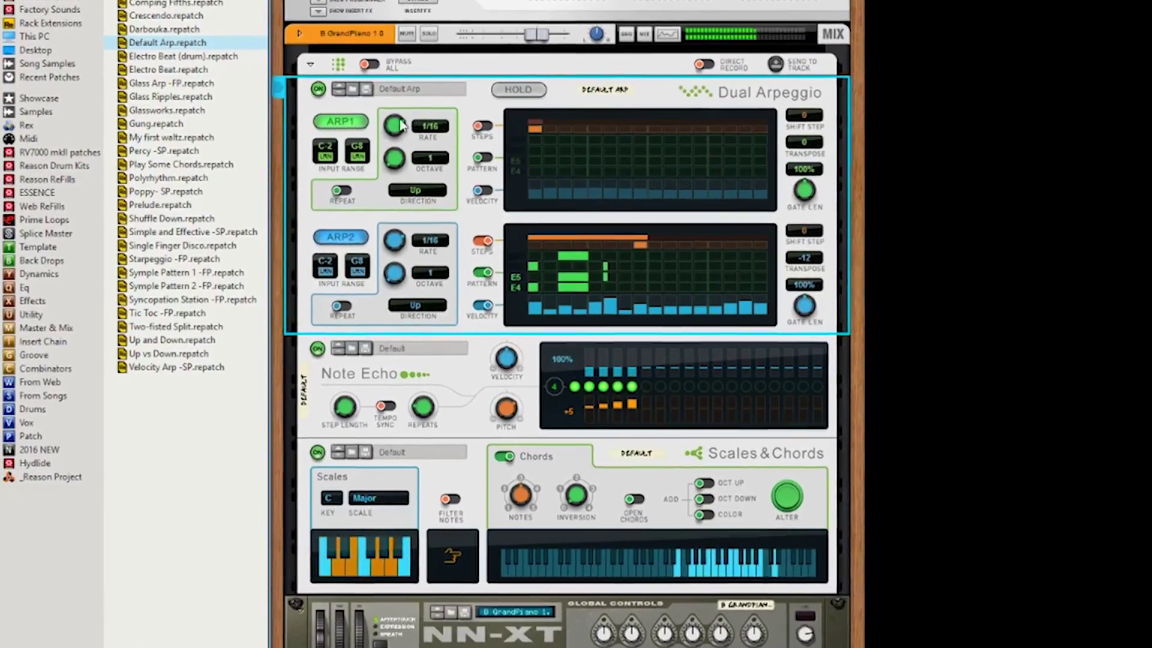
pyautogui.moveTo(368, 139); pyautogui.dragTo(368, 120)
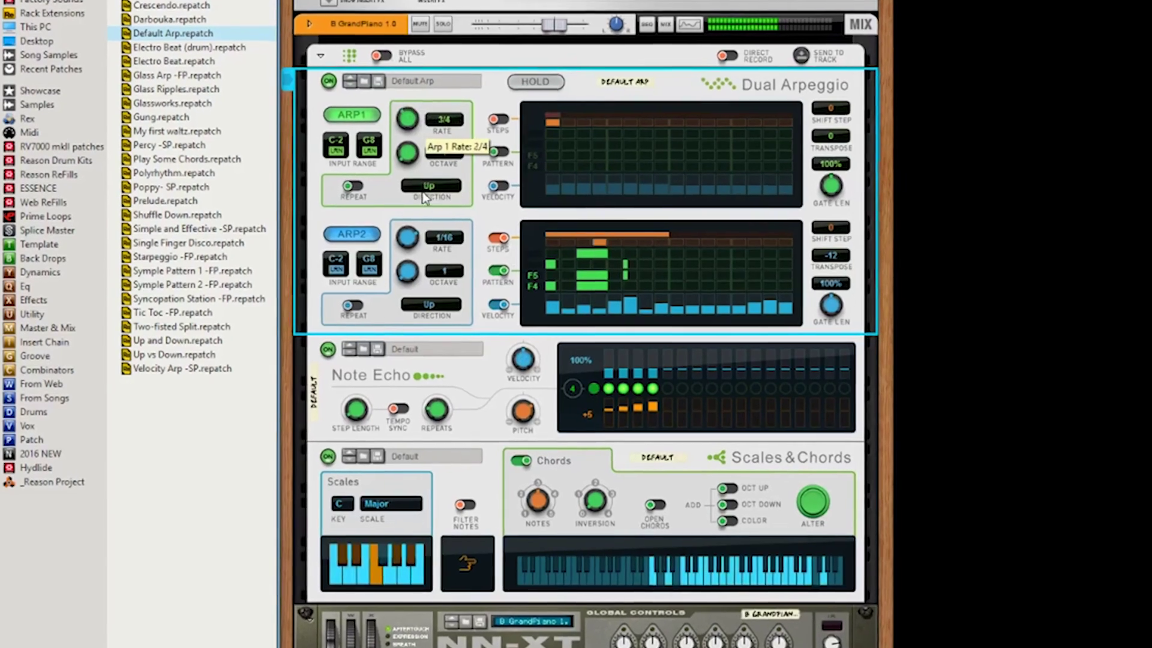
pyautogui.moveTo(427, 237); pyautogui.dragTo(427, 217)
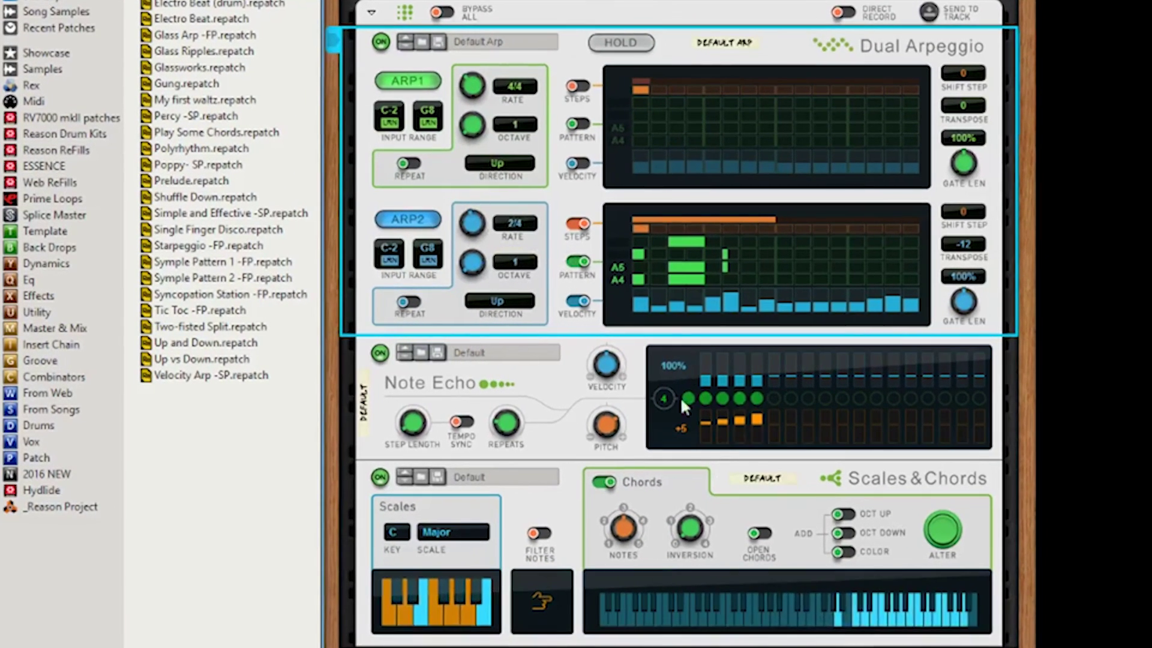
pyautogui.moveTo(608, 364); pyautogui.dragTo(625, 238)
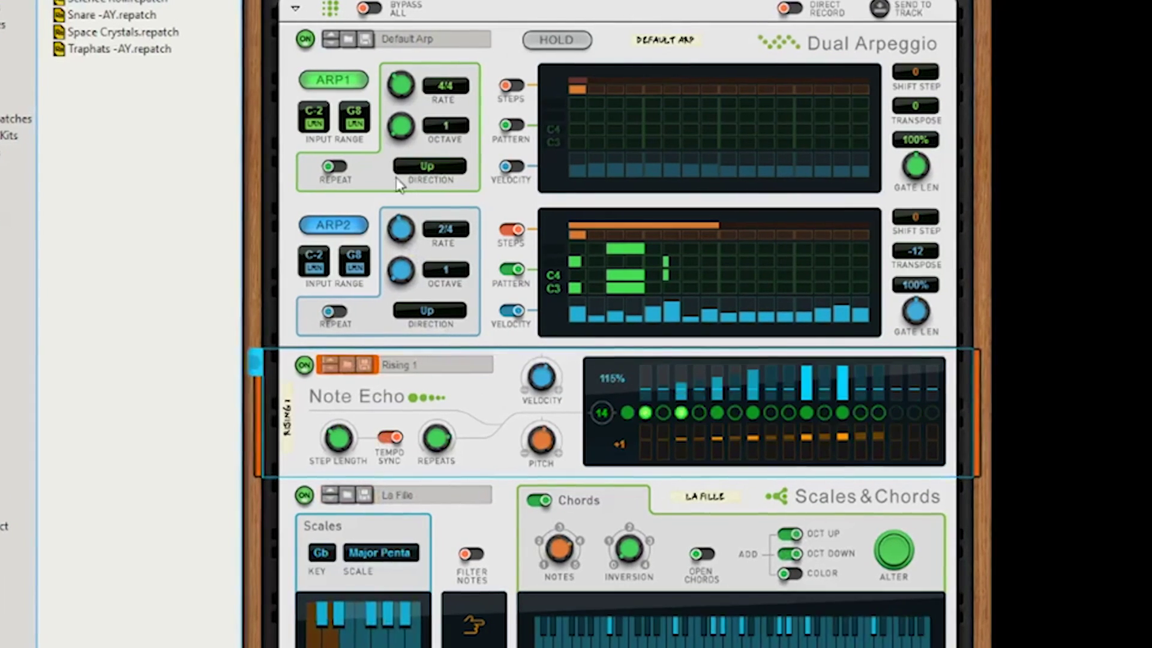
# Step: Load Starpeggio -FP into the Dual Arpeggio, send the players' notes to the track, and open the clip for editing
pyautogui.click(345, 38)
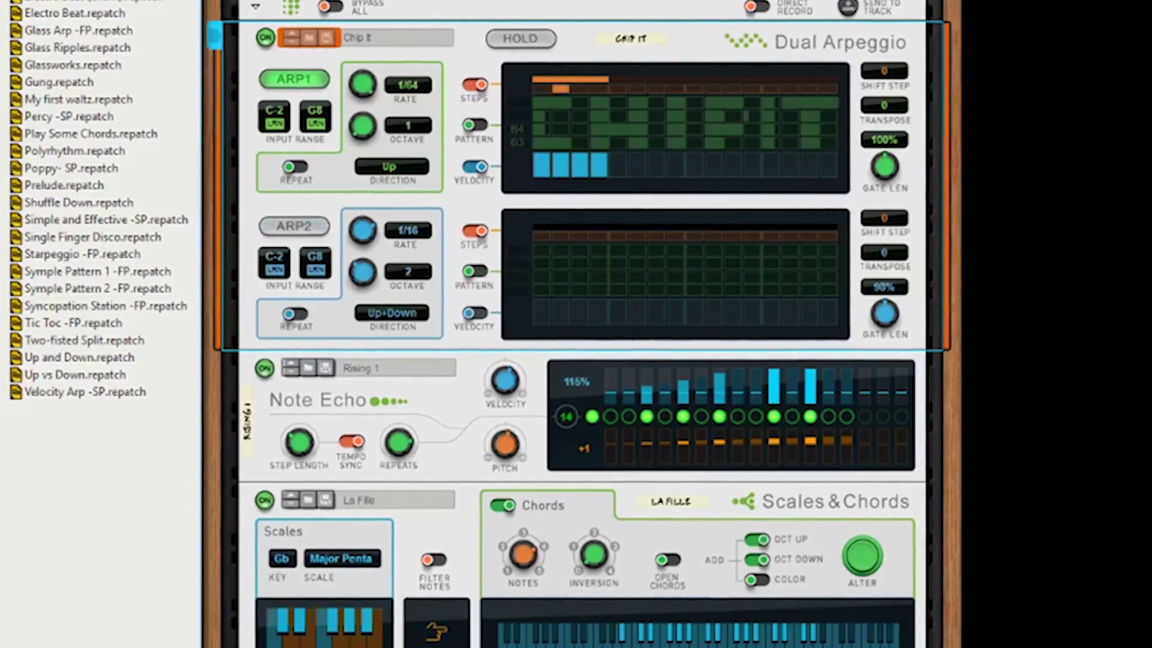
pyautogui.click(66, 255)
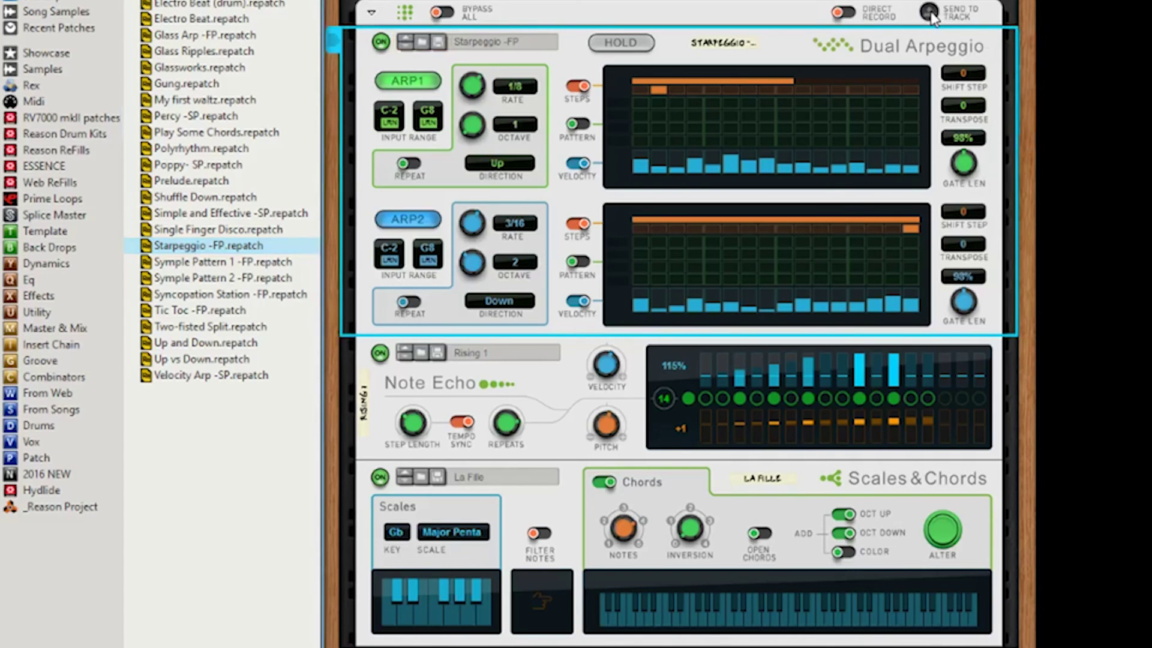
pyautogui.click(929, 12)
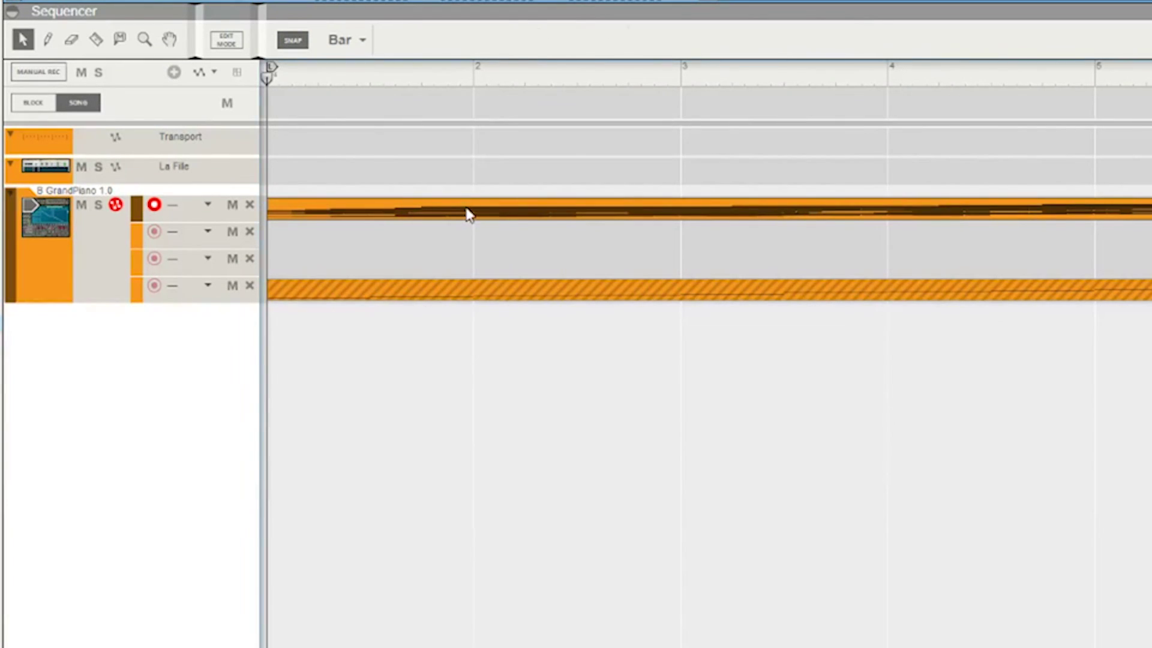
pyautogui.doubleClick(468, 211)
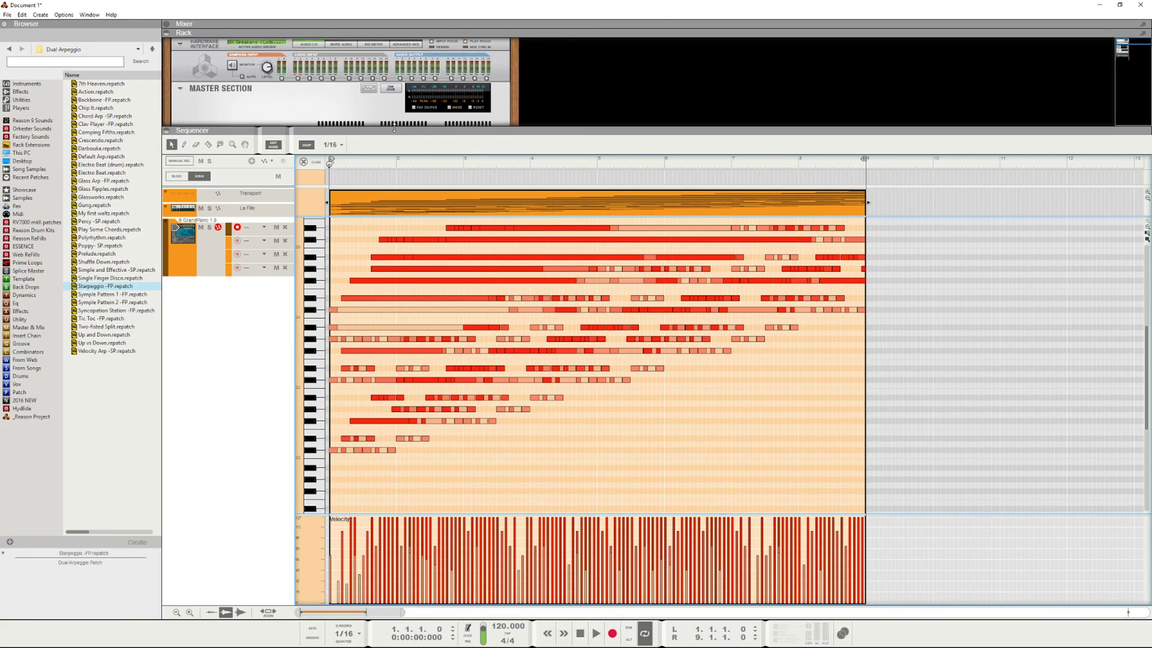
# Step: Drag the sequencer divider down so the rack fills the window, and check the back-panel cables with Tab
pyautogui.moveTo(394, 128); pyautogui.dragTo(417, 612)
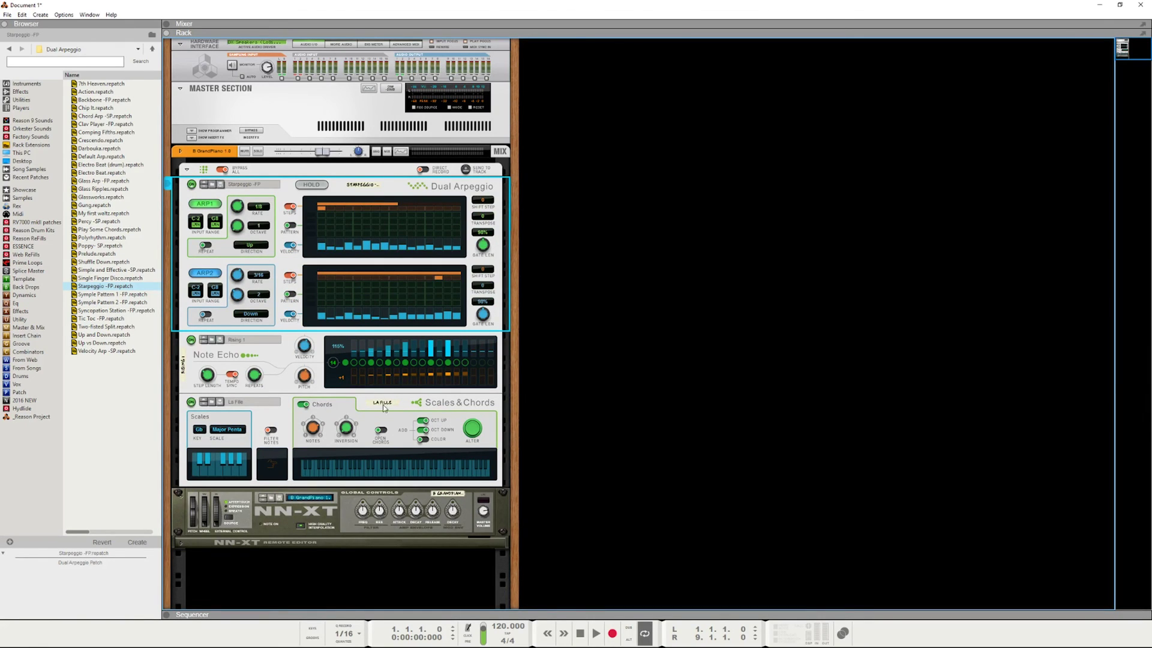
pyautogui.moveTo(449, 612); pyautogui.dragTo(448, 432)
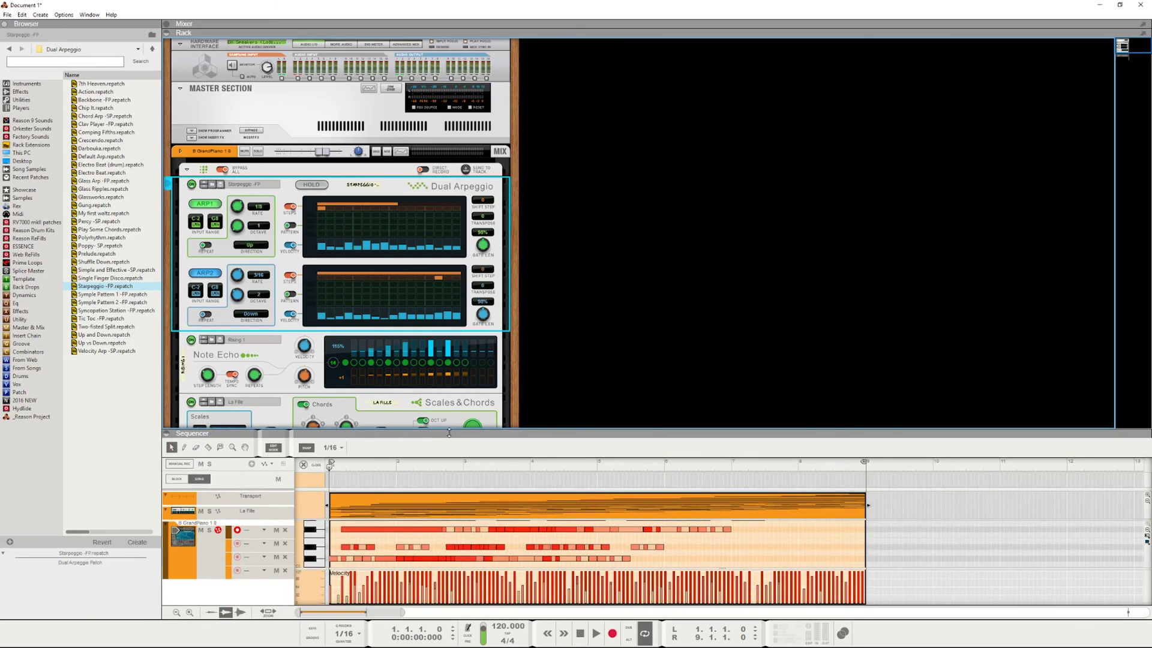
pyautogui.moveTo(449, 432); pyautogui.dragTo(448, 612)
pyautogui.press('Tab')
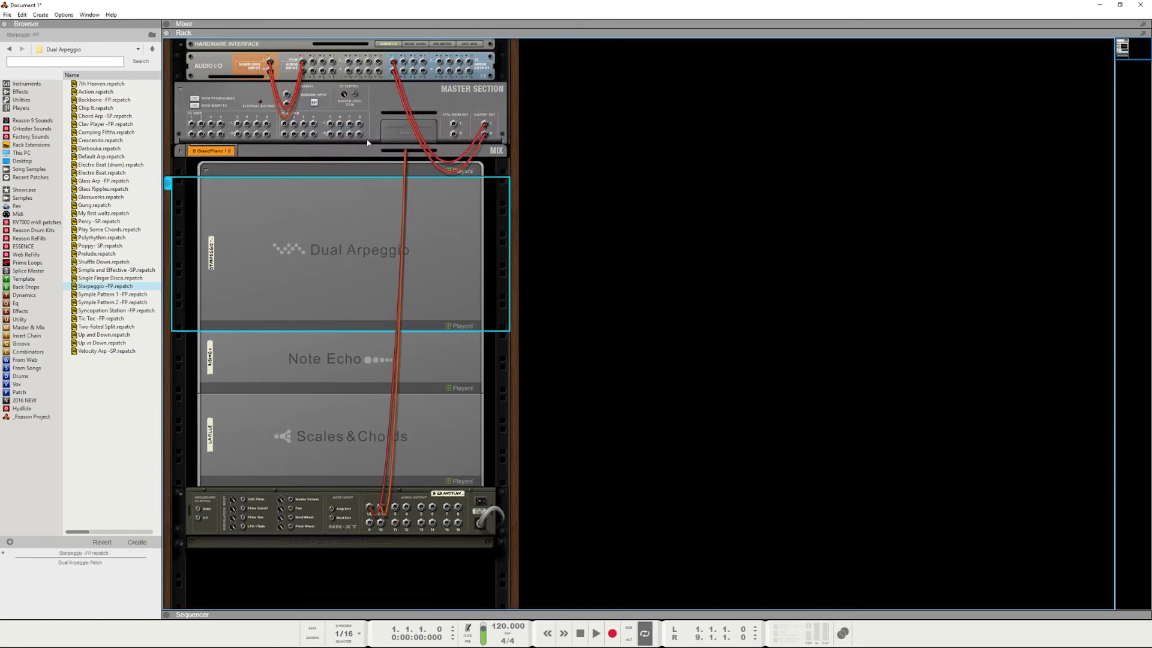
pyautogui.press('Tab')
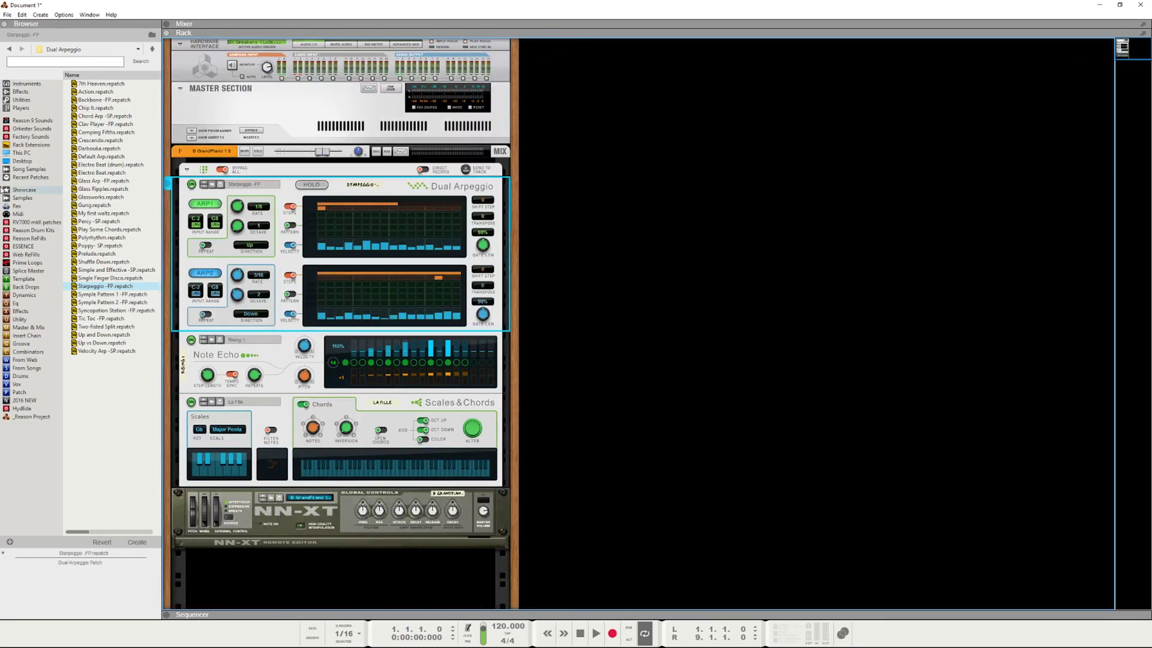
# Step: Drag a SubTractor Bass Guitar synth into the rack and place the piano and its players above it
pyautogui.click(21, 84)
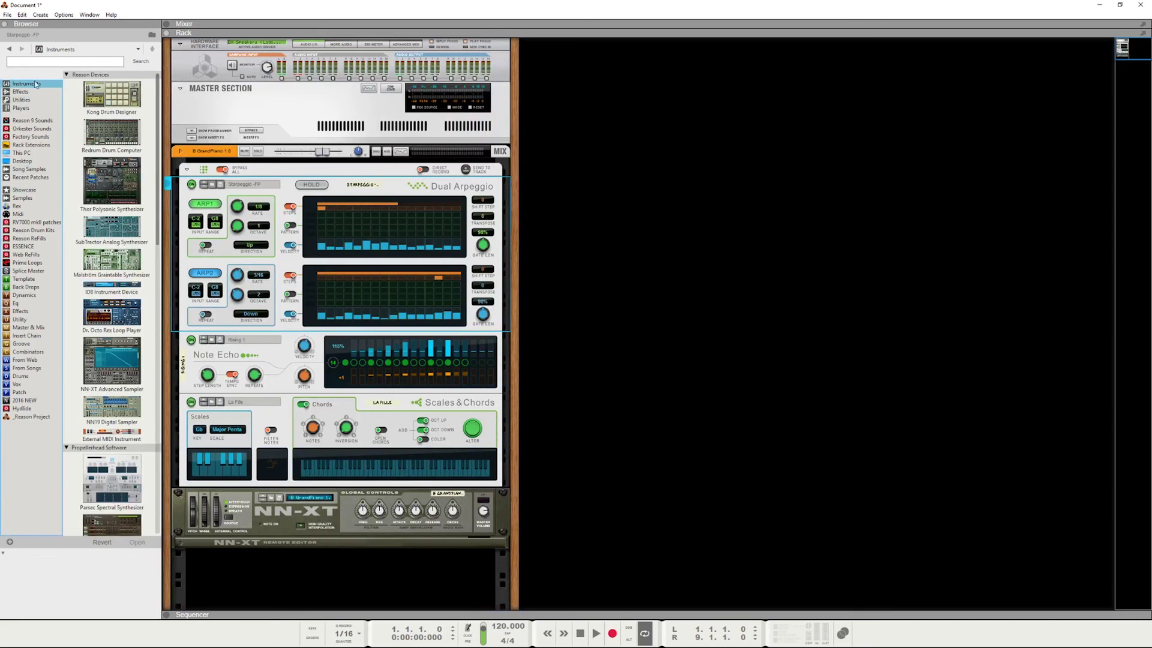
pyautogui.moveTo(123, 226); pyautogui.dragTo(773, 200)
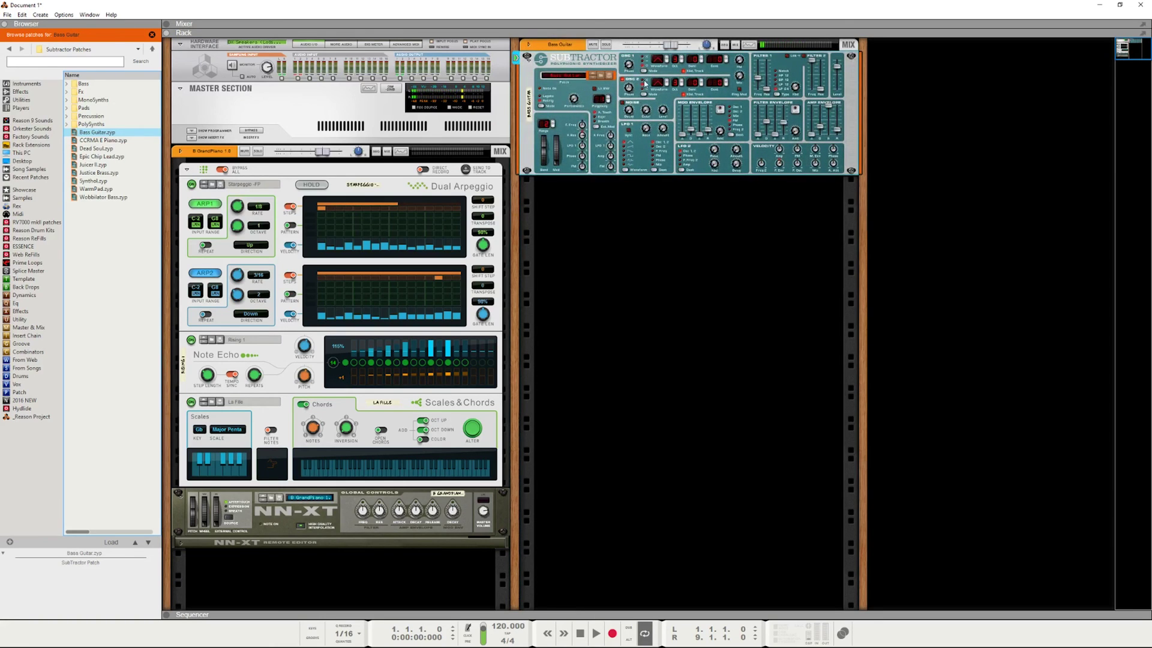
pyautogui.click(365, 174)
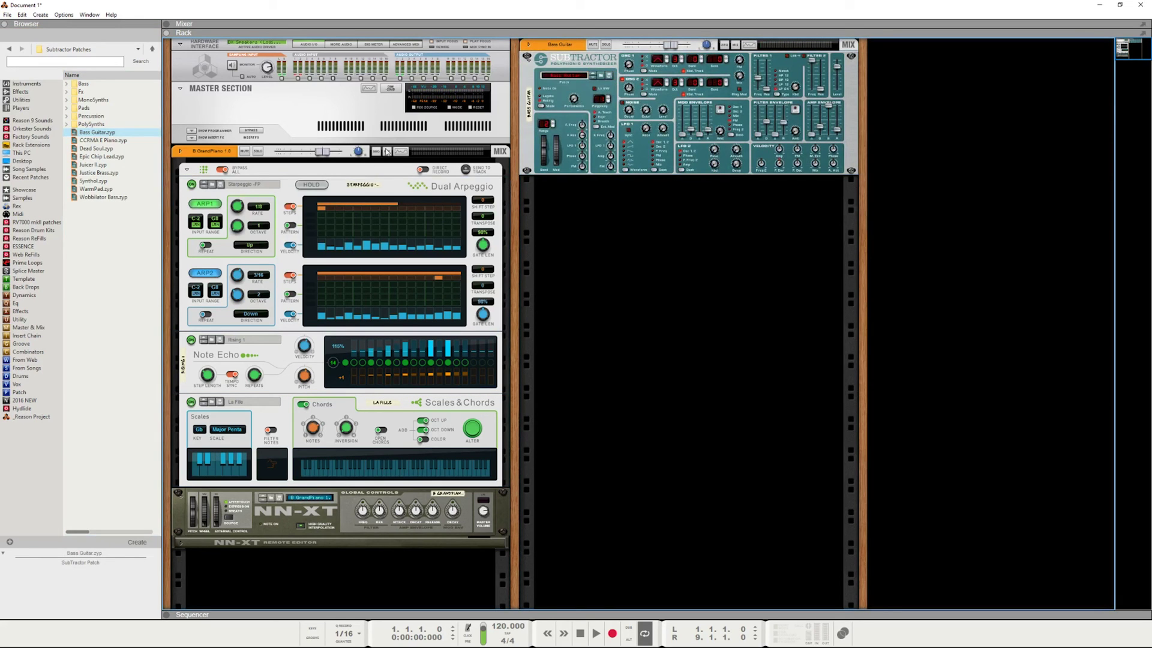
pyautogui.moveTo(387, 174)
pyautogui.mouseDown()
pyautogui.moveTo(573, 138)
pyautogui.moveTo(643, 71)
pyautogui.mouseUp()
pyautogui.moveTo(688, 175); pyautogui.dragTo(689, 175)
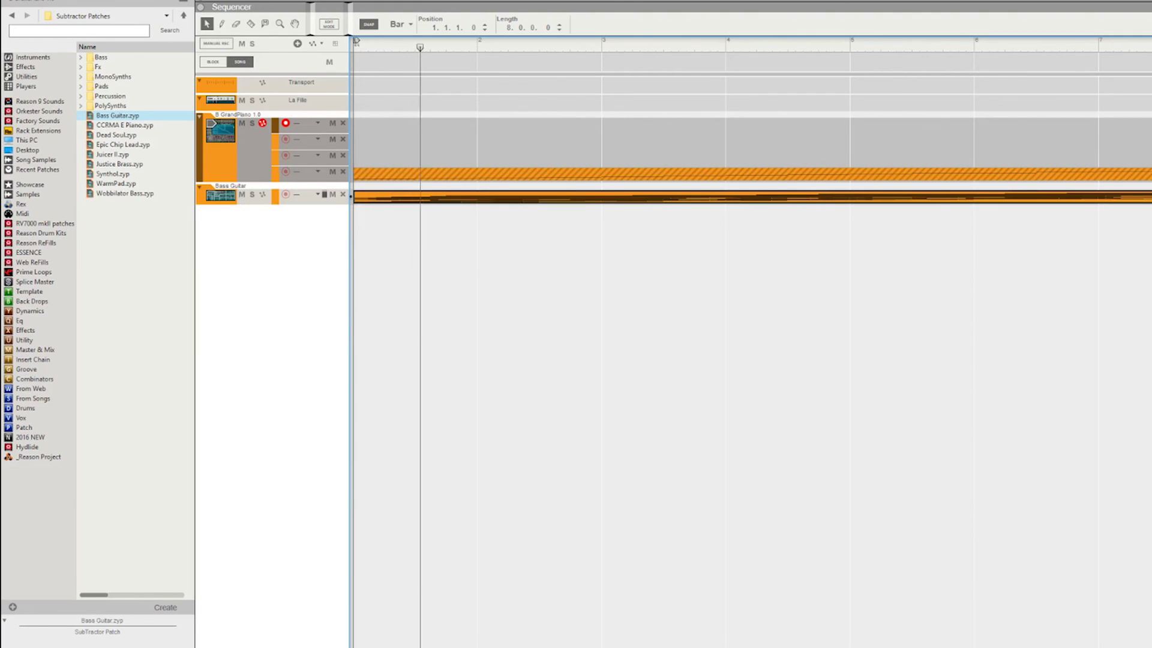
# Step: Select every note in the Bass Guitar clip and step the Note value down to D0
pyautogui.doubleClick(616, 201)
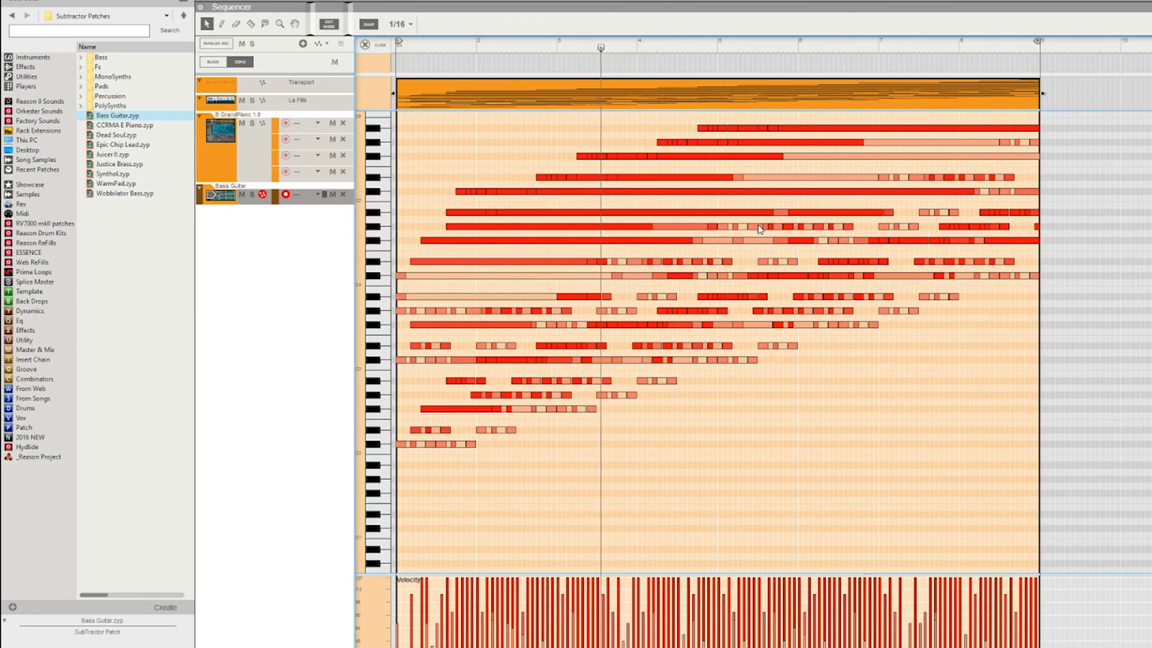
pyautogui.moveTo(1068, 112); pyautogui.dragTo(423, 495)
pyautogui.click(595, 30)
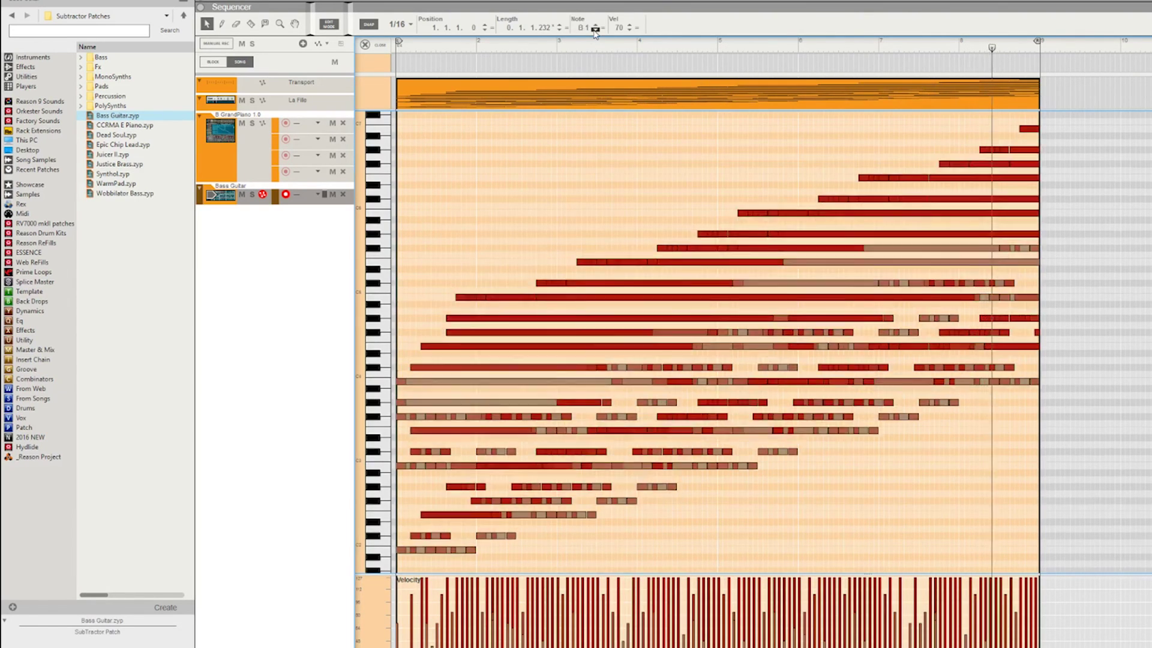
pyautogui.click(595, 30)
pyautogui.click(595, 30)
pyautogui.click(595, 30)
pyautogui.click(595, 30)
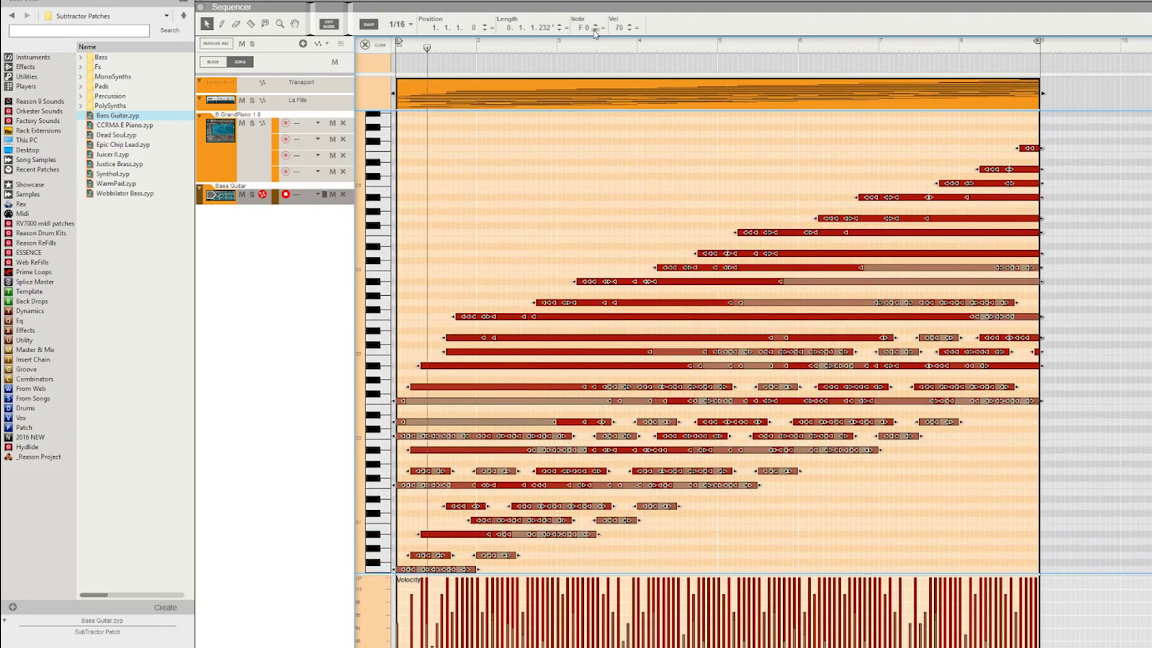
pyautogui.click(595, 30)
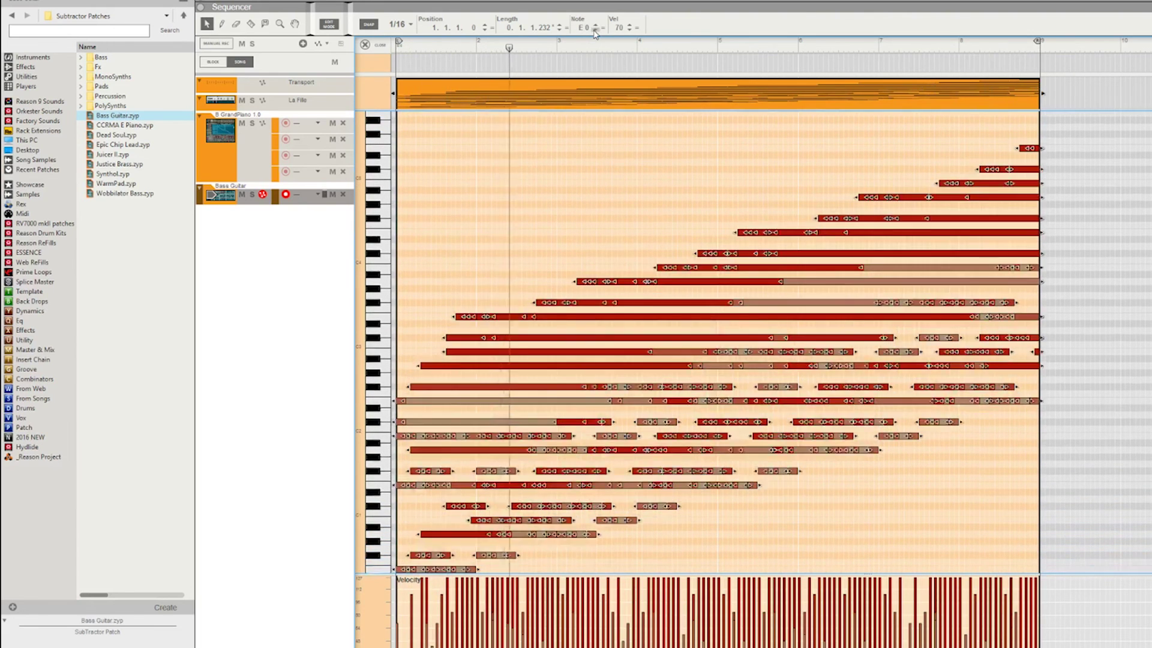
pyautogui.click(595, 30)
pyautogui.click(595, 30)
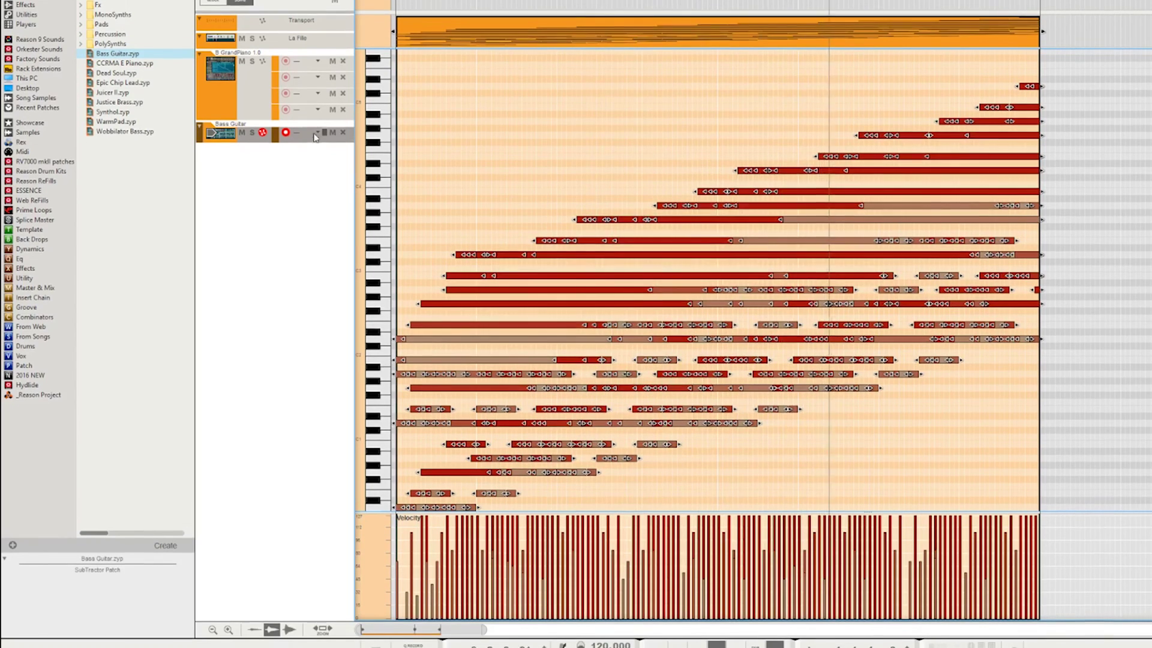
# Step: Assign groove channel A1 to the Bass Guitar track
pyautogui.click(316, 132)
pyautogui.moveTo(354, 183)
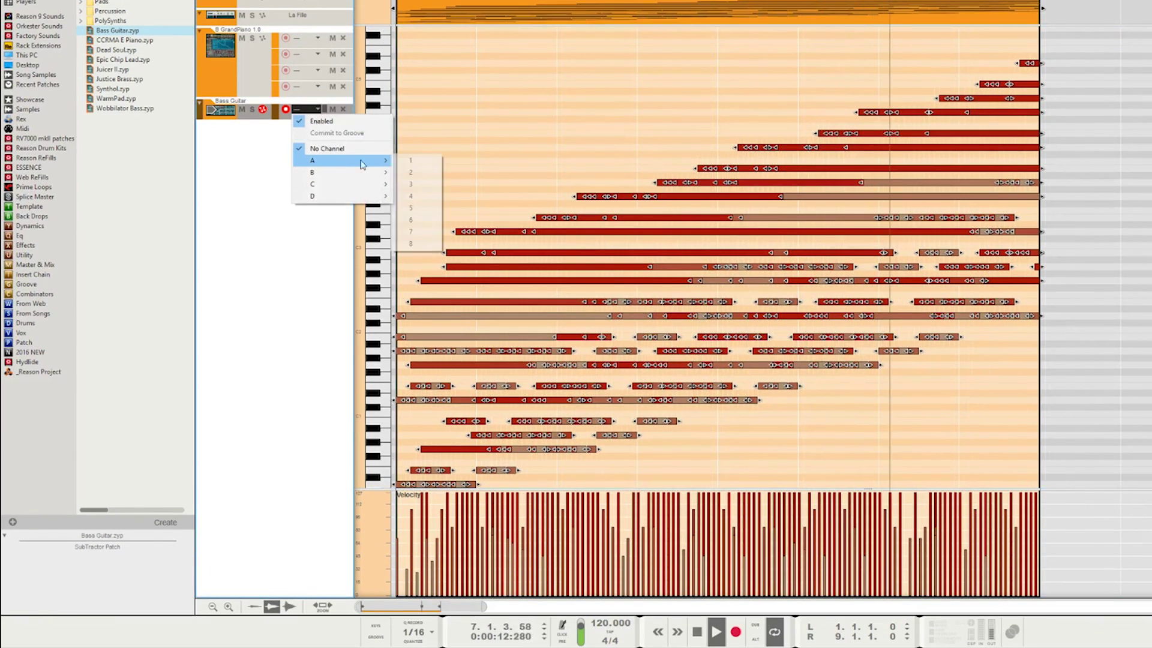
pyautogui.click(412, 161)
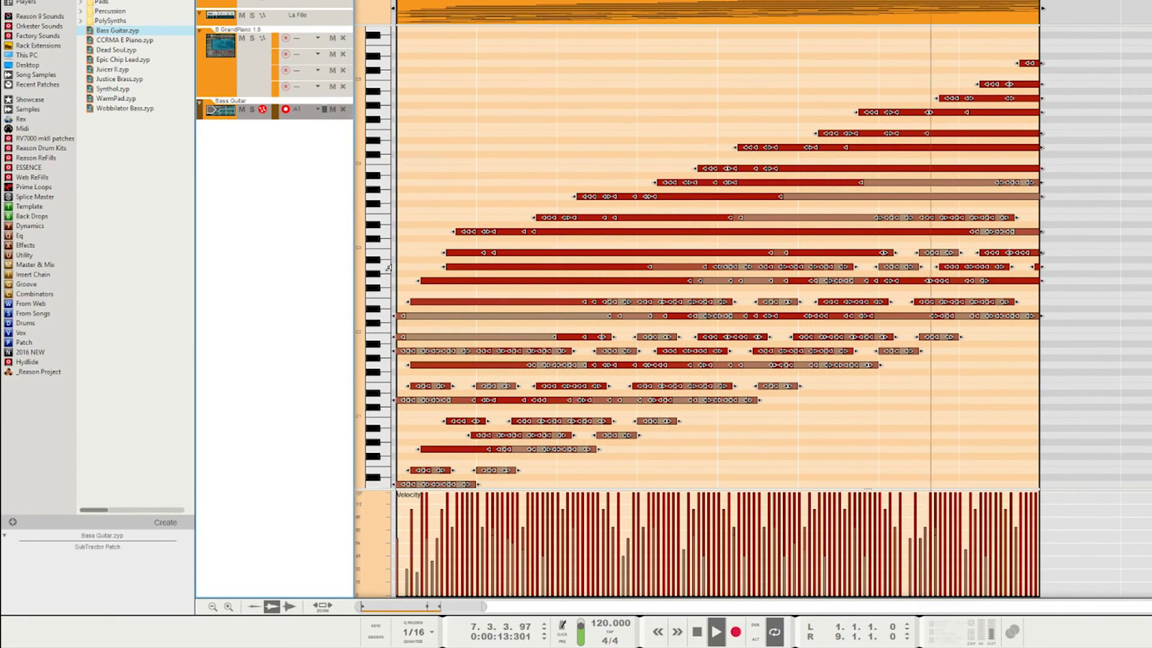
# Step: Load the Vinyl Ouh Mama groove into ReGroove channel A1 and bring up the main mixer
pyautogui.click(377, 638)
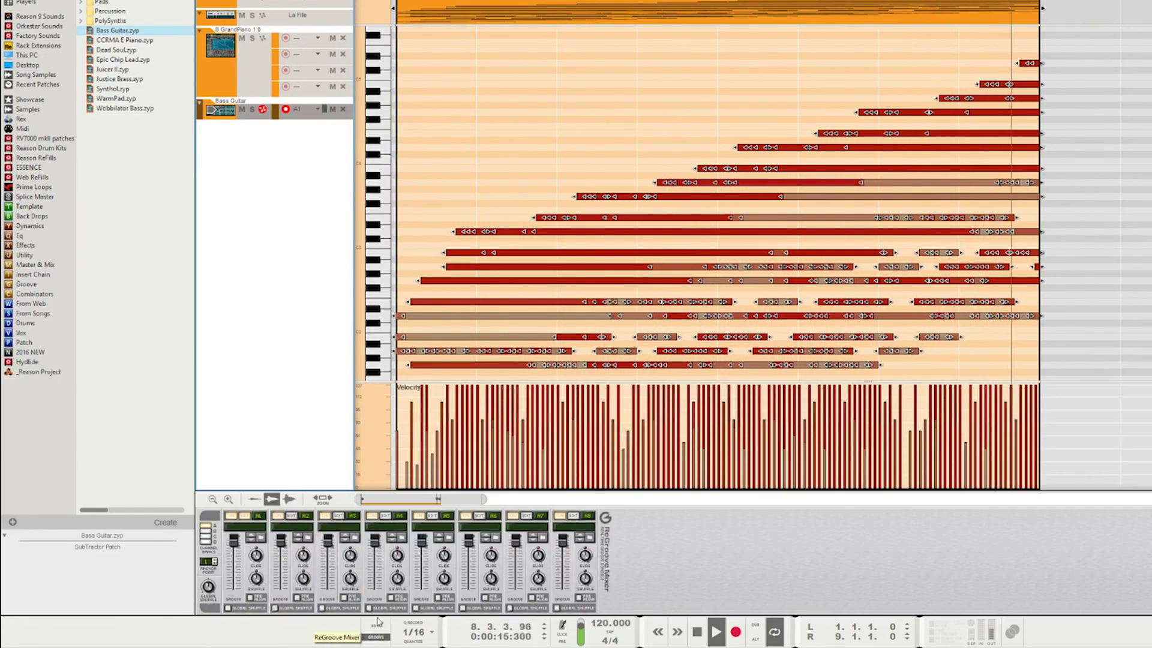
pyautogui.click(251, 535)
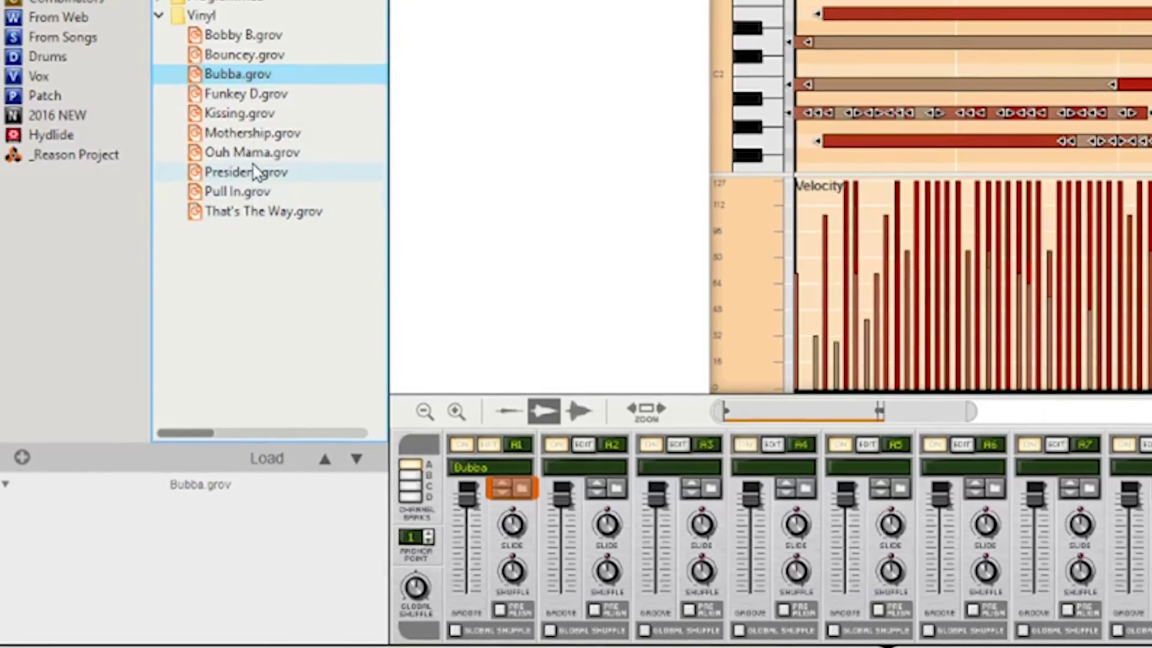
pyautogui.click(127, 372)
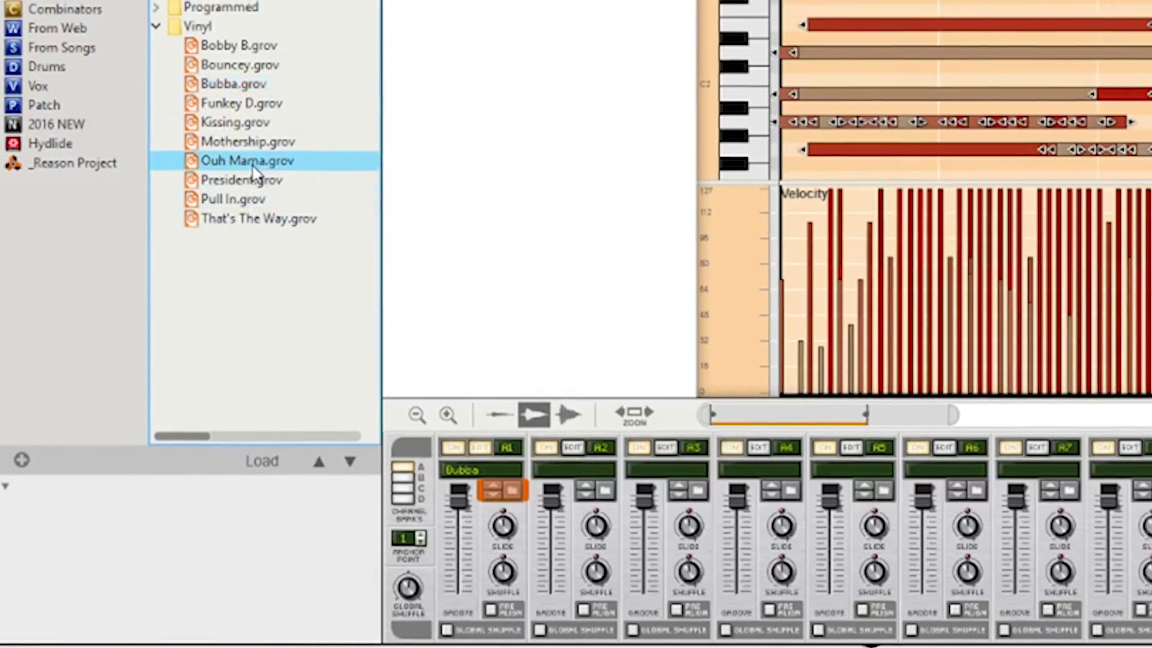
pyautogui.doubleClick(254, 168)
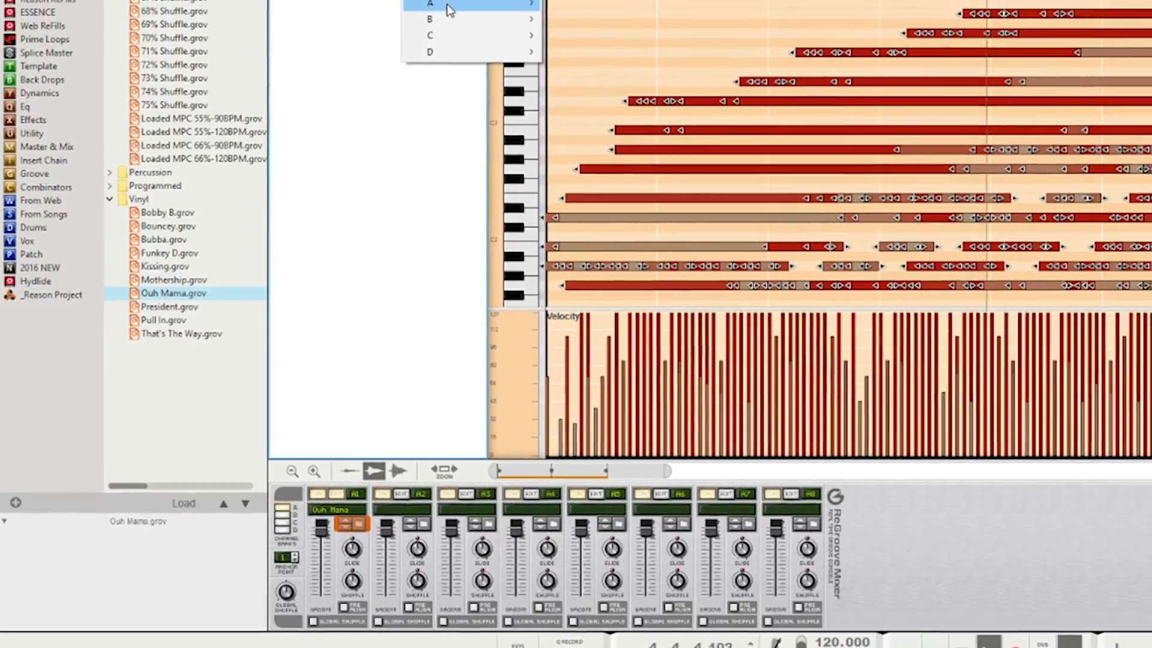
pyautogui.moveTo(449, 7)
pyautogui.click(561, 5)
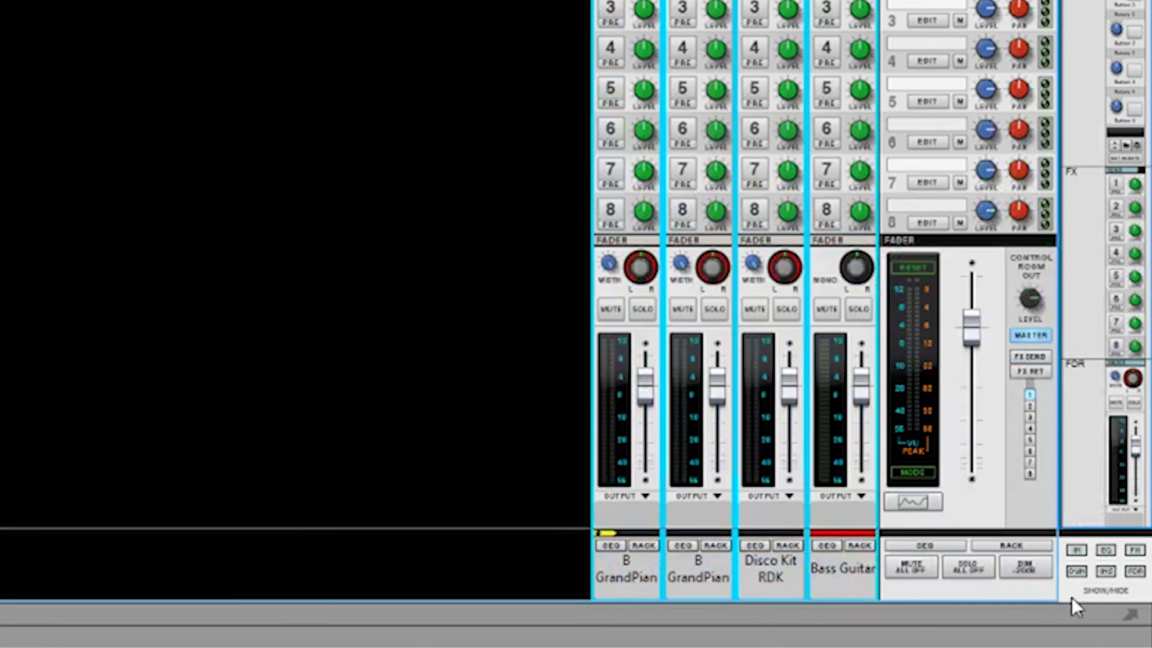
pyautogui.click(1134, 551)
# Step: Toggle the mixer's fader, insert, dynamics, input and EQ sections and switch on the Bass Guitar EQ
pyautogui.click(1135, 570)
pyautogui.click(1106, 570)
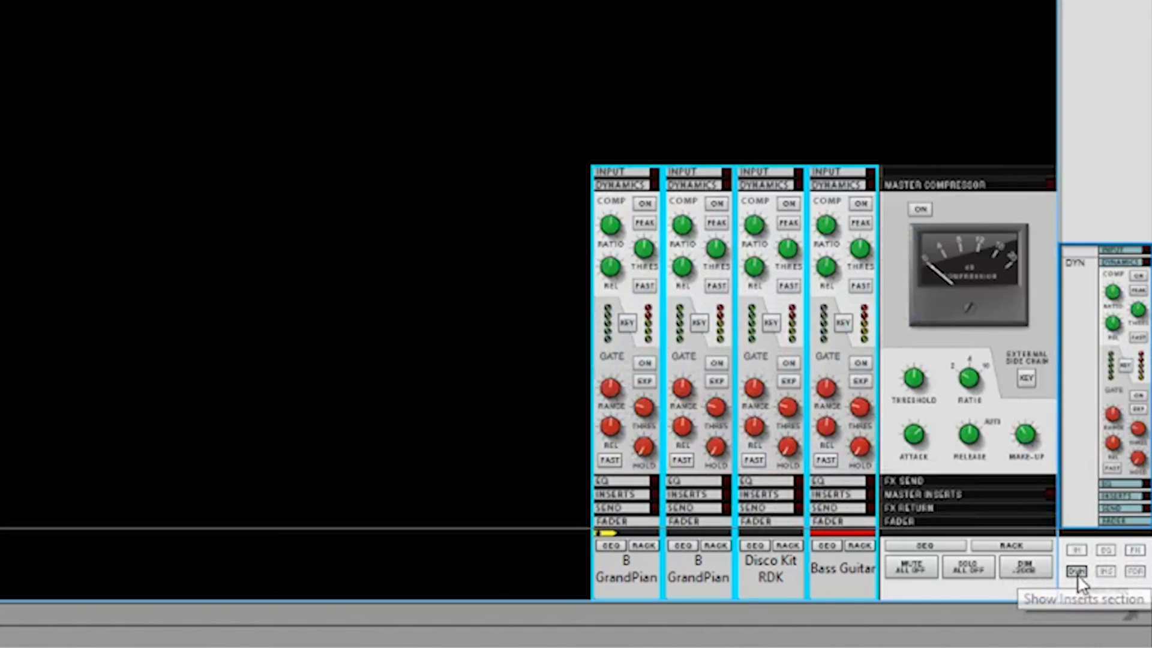
pyautogui.click(1077, 571)
pyautogui.click(1076, 548)
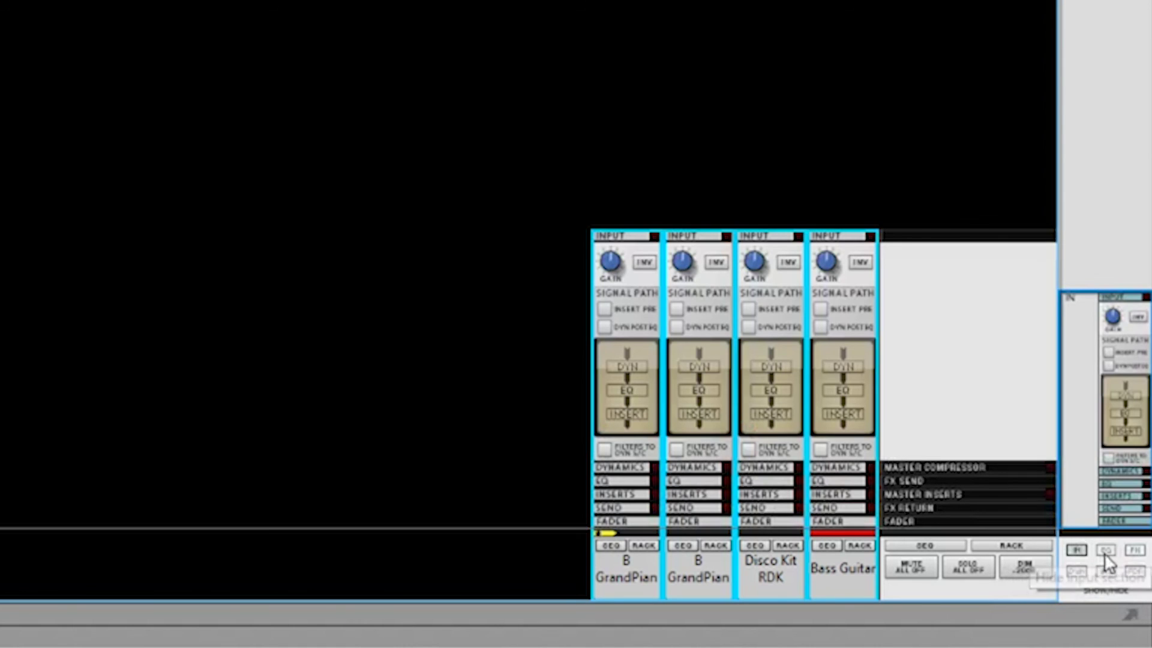
pyautogui.click(1106, 550)
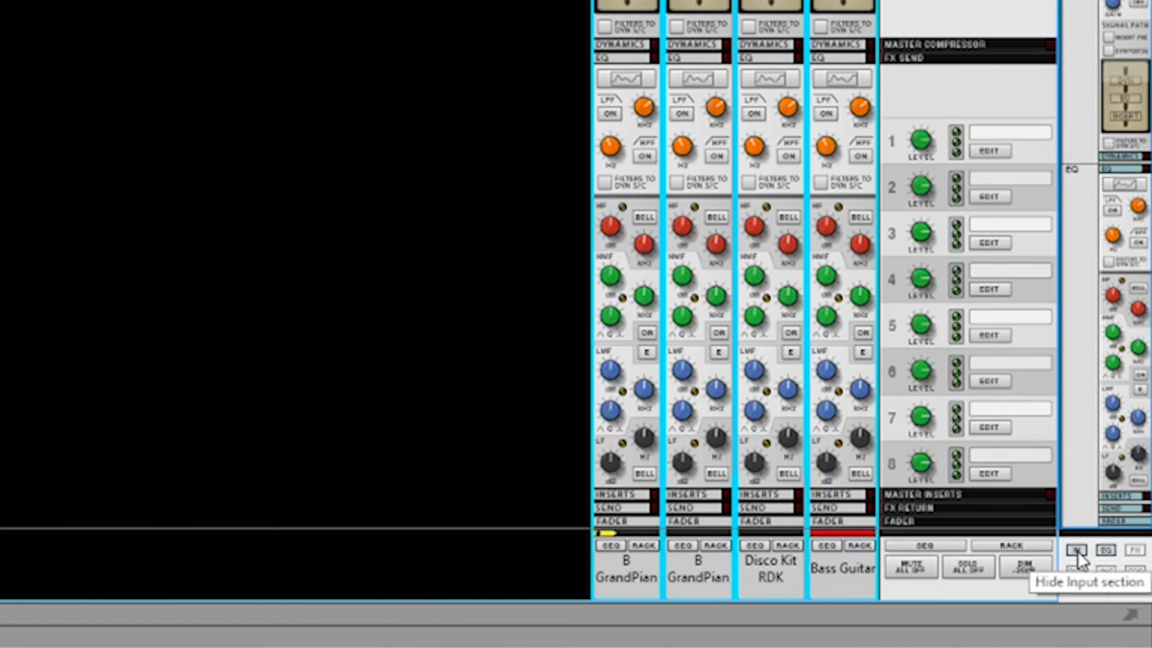
pyautogui.click(1078, 549)
pyautogui.click(864, 382)
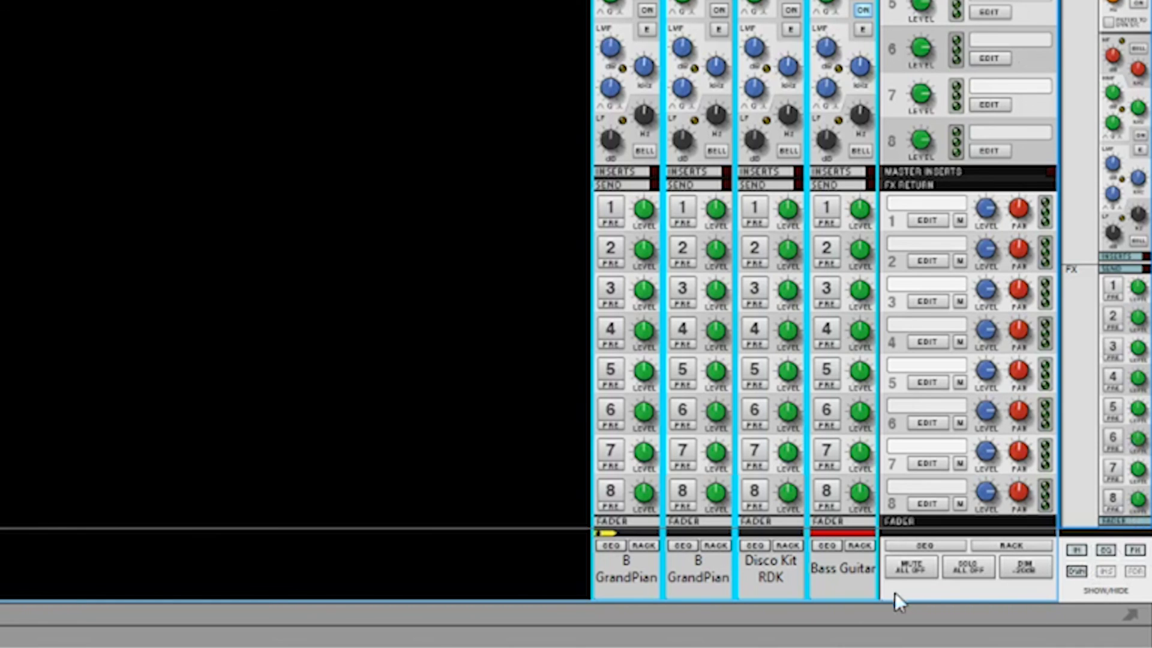
# Step: Hide the input, EQ, FX and dynamics sections, then show dynamics, EQ and faders again
pyautogui.click(1077, 551)
pyautogui.click(1106, 550)
pyautogui.click(1133, 550)
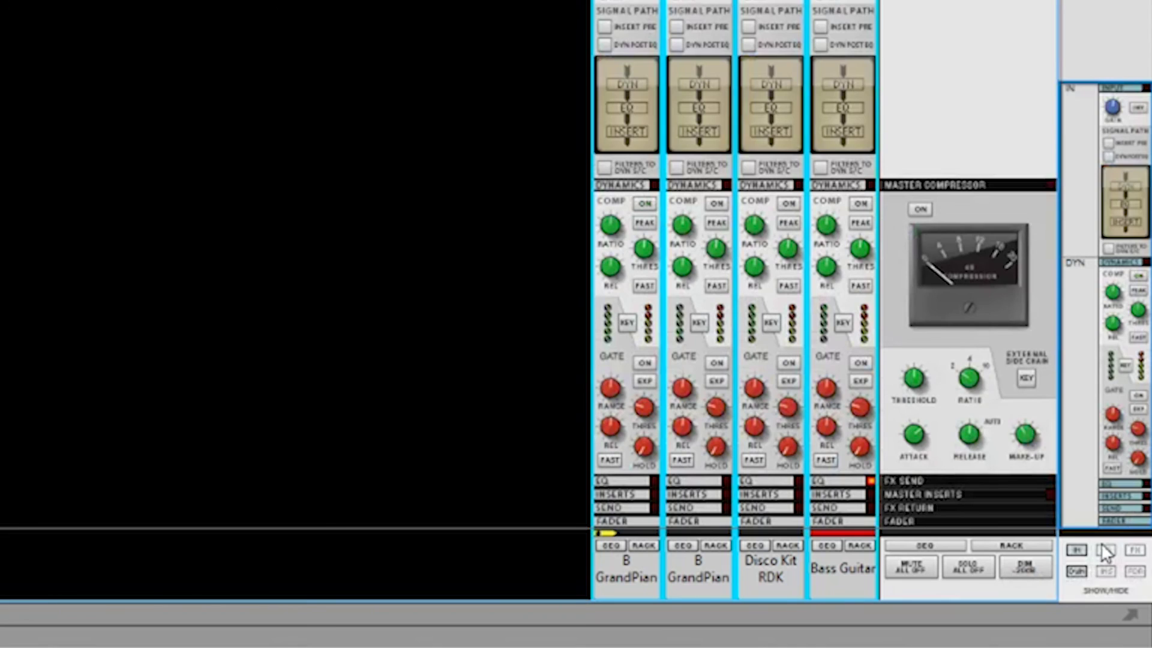
pyautogui.click(1078, 571)
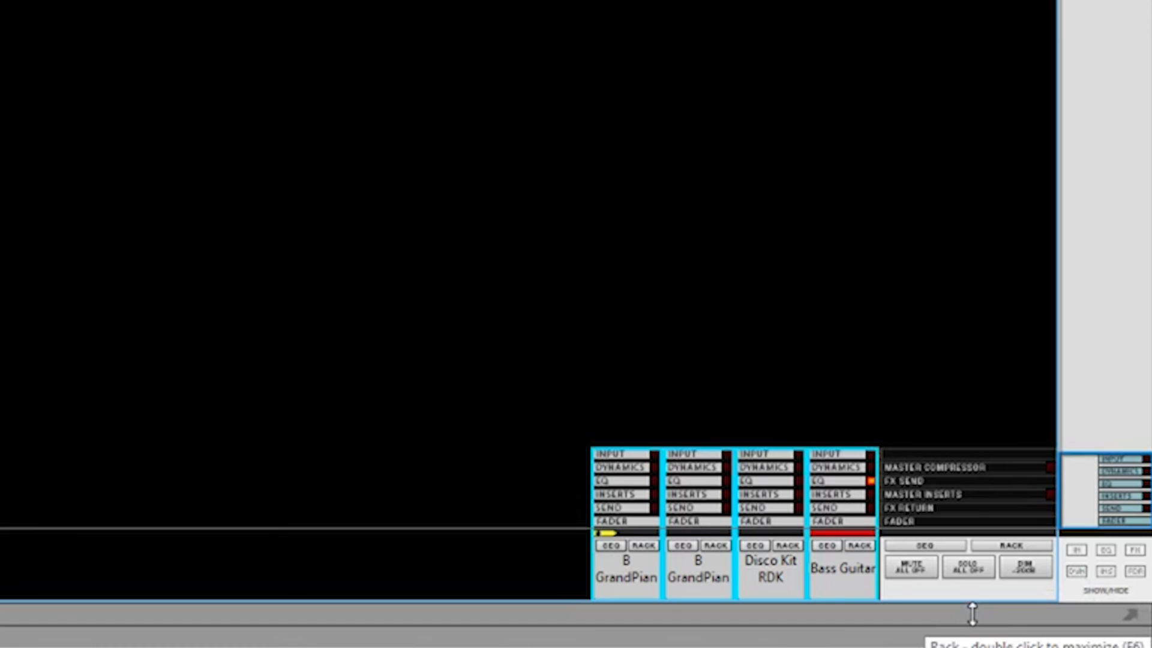
pyautogui.click(1076, 571)
pyautogui.click(1104, 550)
pyautogui.click(1134, 571)
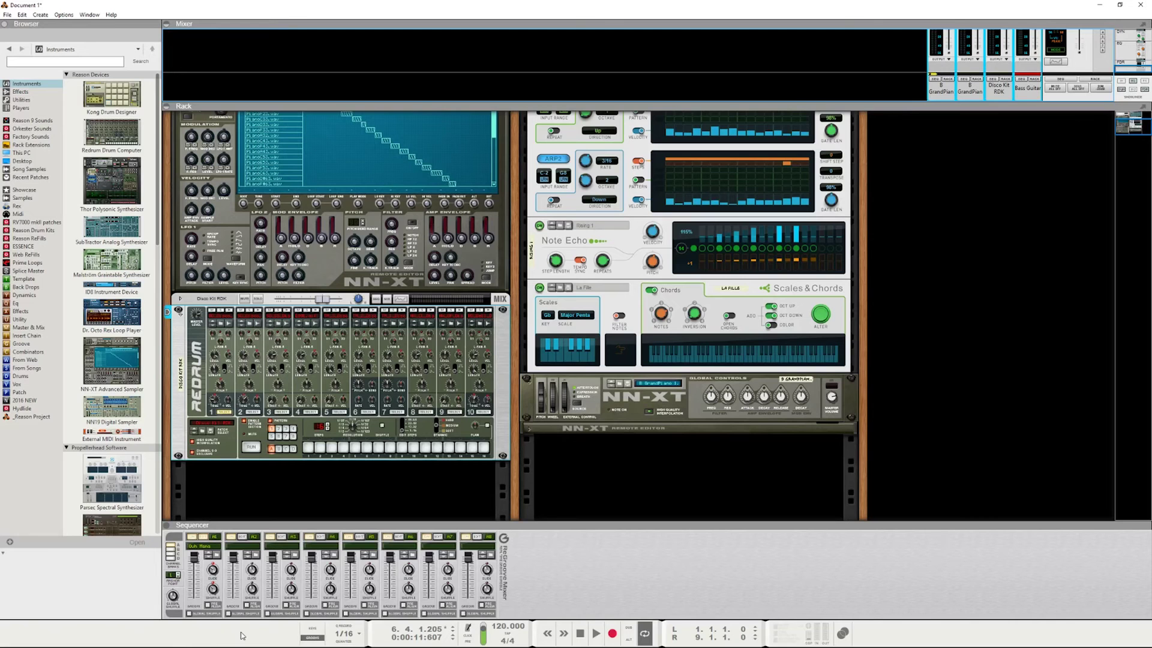
pyautogui.press('F8')
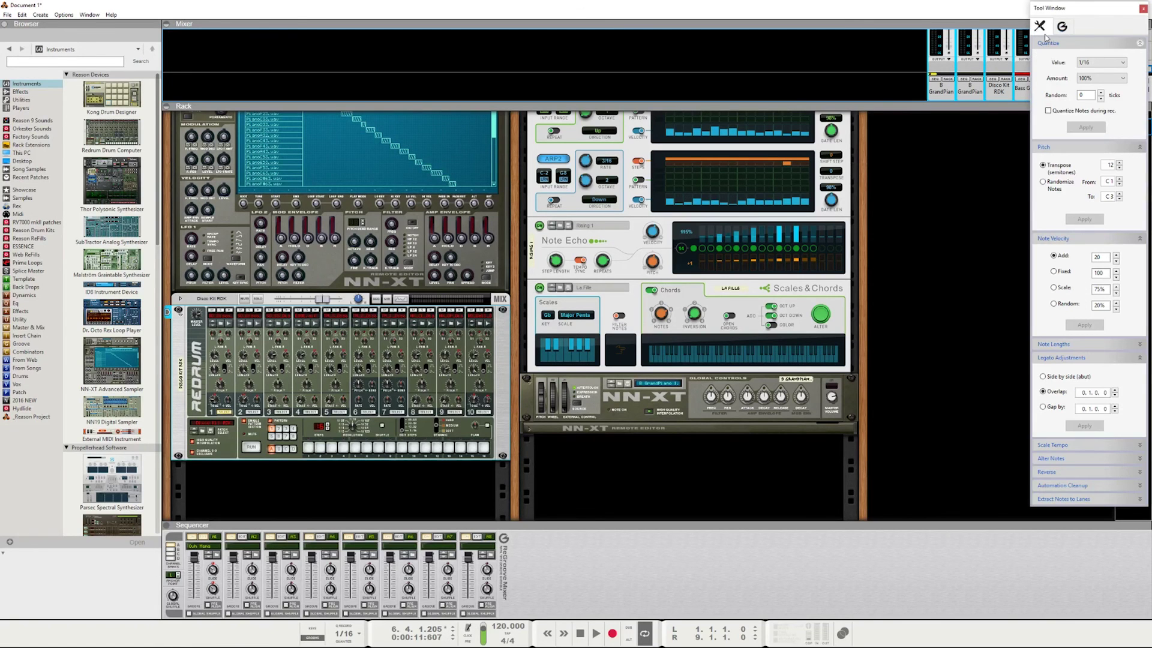
pyautogui.moveTo(1087, 9); pyautogui.dragTo(899, 115)
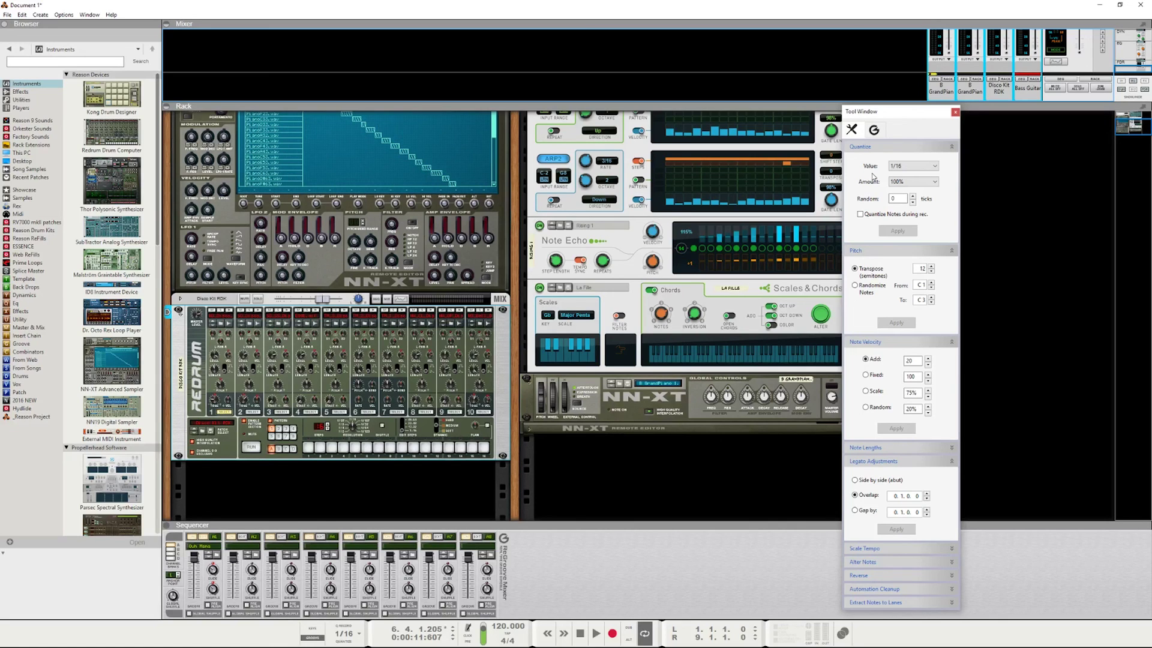
pyautogui.moveTo(908, 118); pyautogui.dragTo(1008, 143)
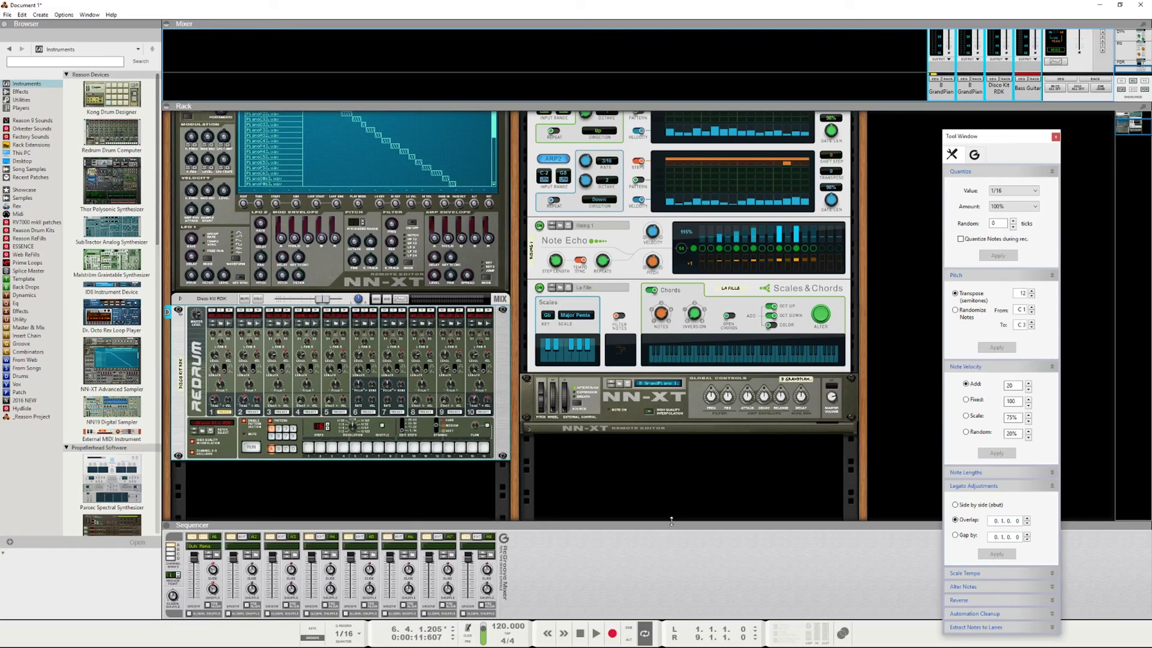
pyautogui.click(1056, 136)
# Step: Scroll through the browser's Effects device list, then collapse the mixer with F5
pyautogui.click(21, 92)
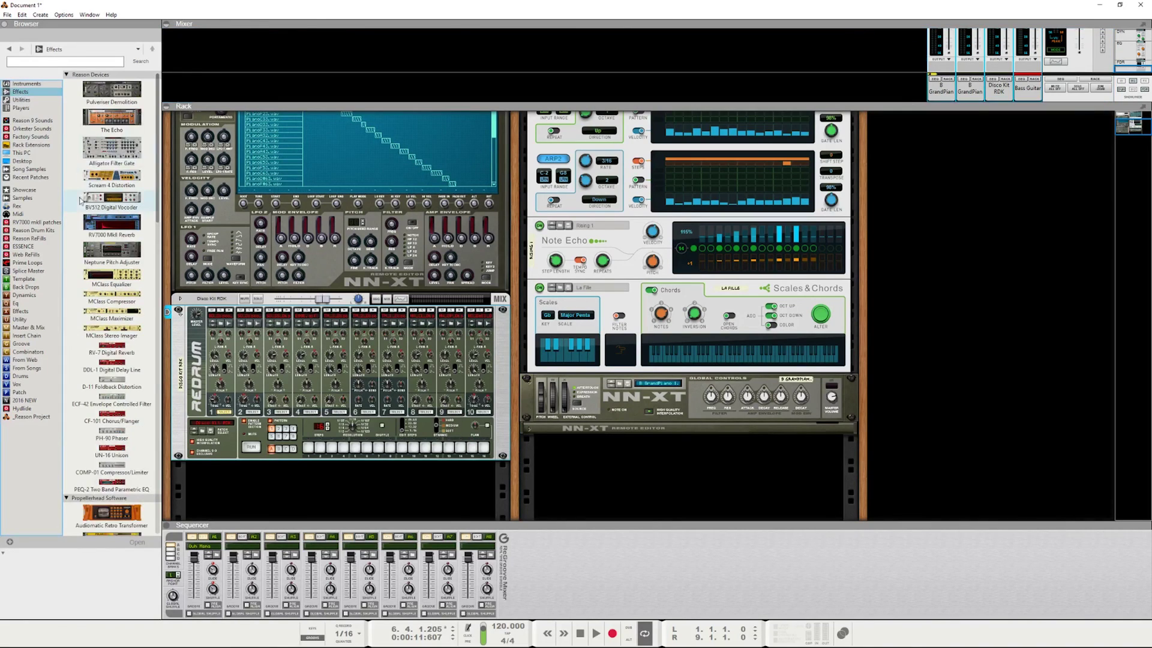
pyautogui.scroll(-5, 106, 220)
pyautogui.scroll(-5, 107, 221)
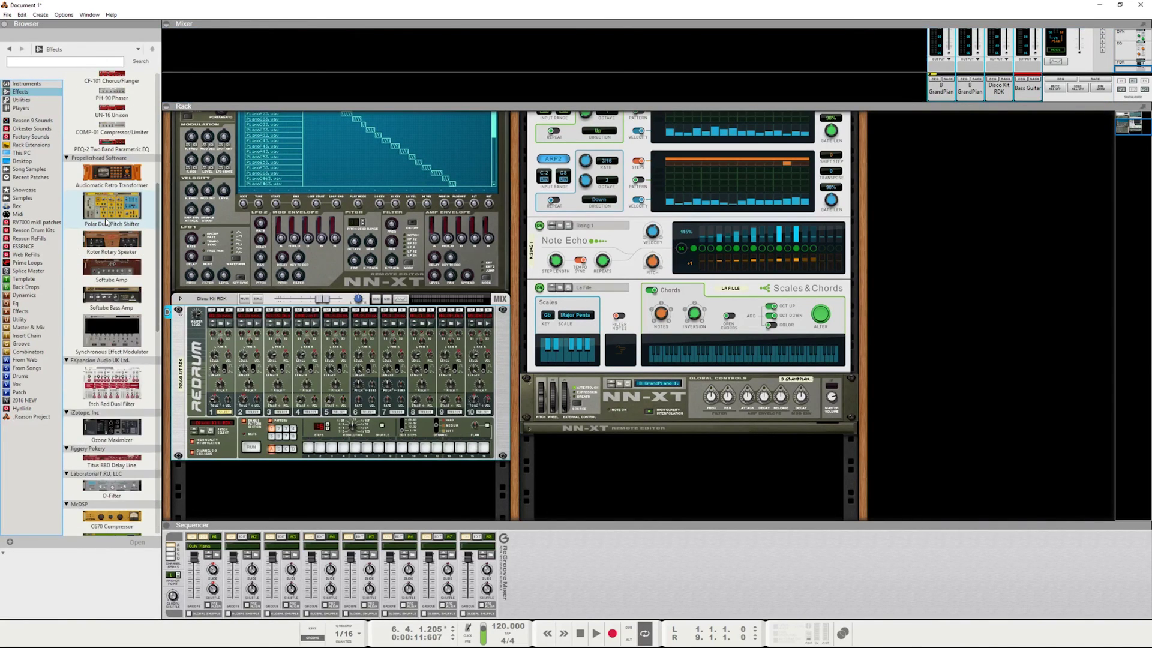
pyautogui.scroll(-2, 106, 222)
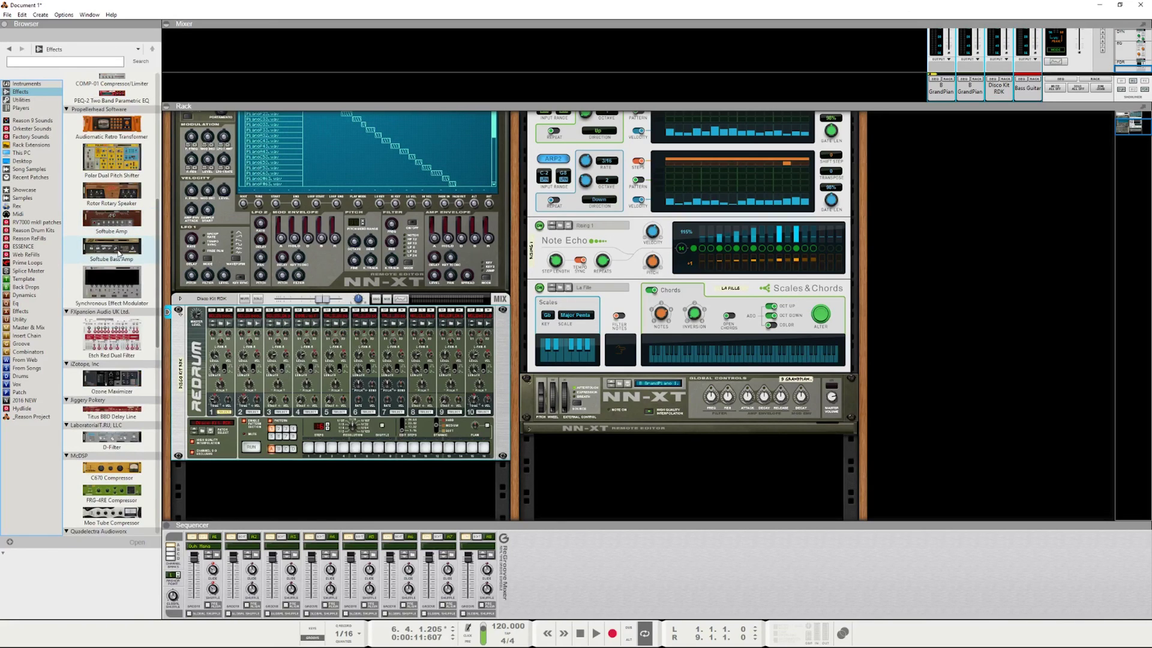
pyautogui.scroll(-1, 120, 254)
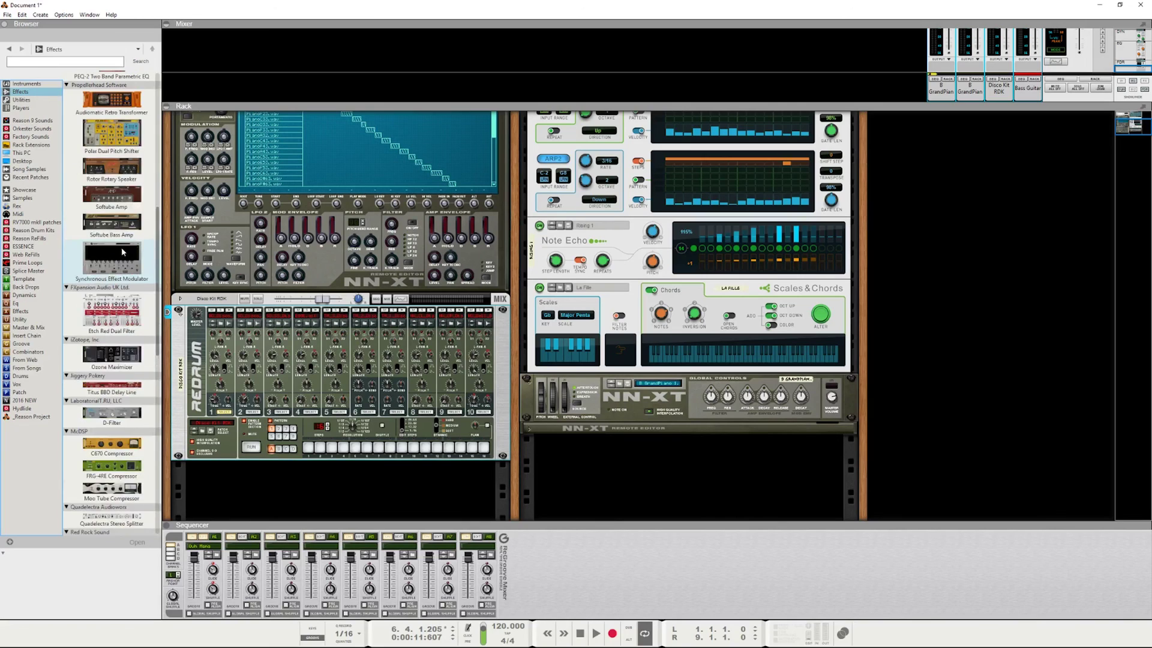
pyautogui.scroll(15, 123, 230)
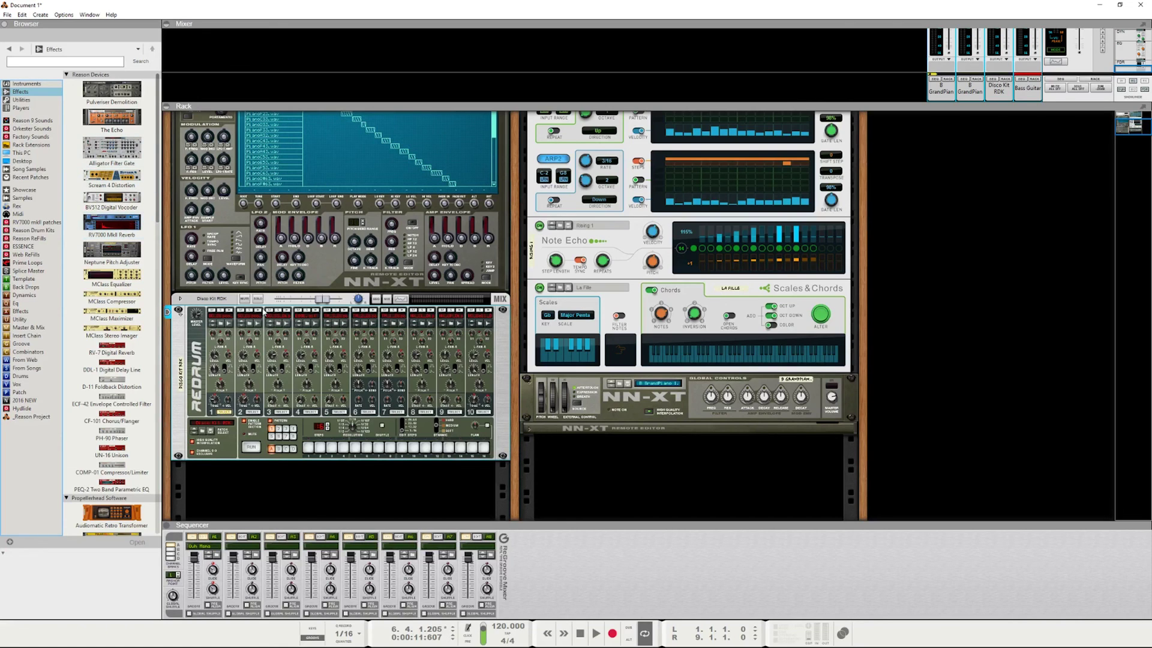
pyautogui.scroll(3, 264, 310)
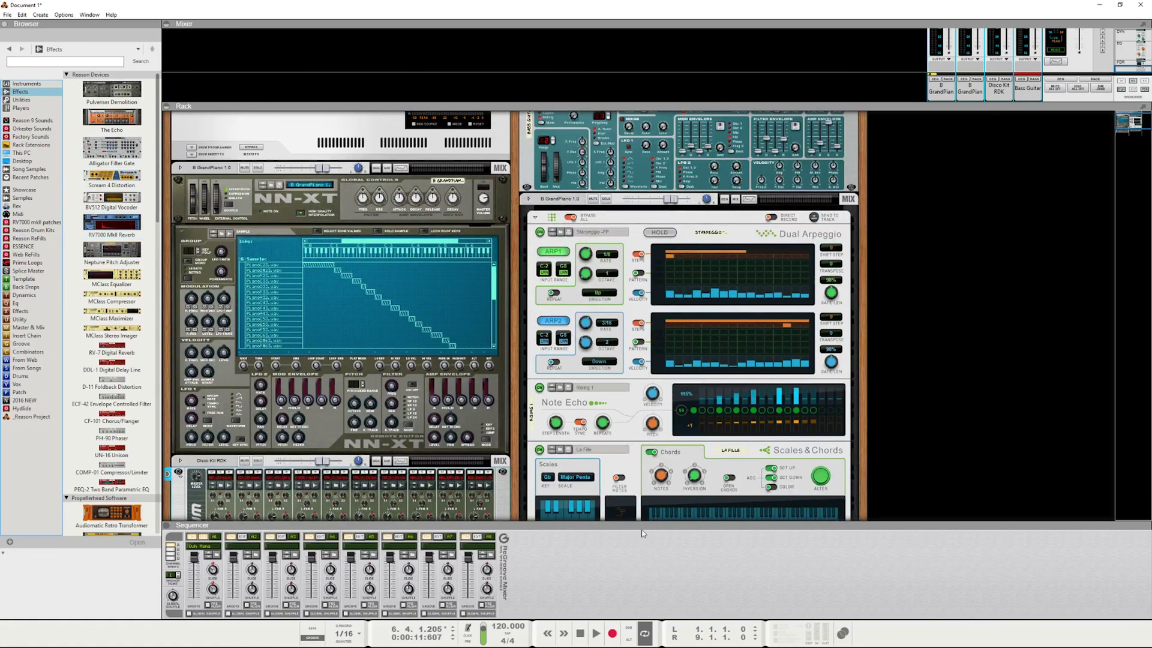
pyautogui.press('F5')
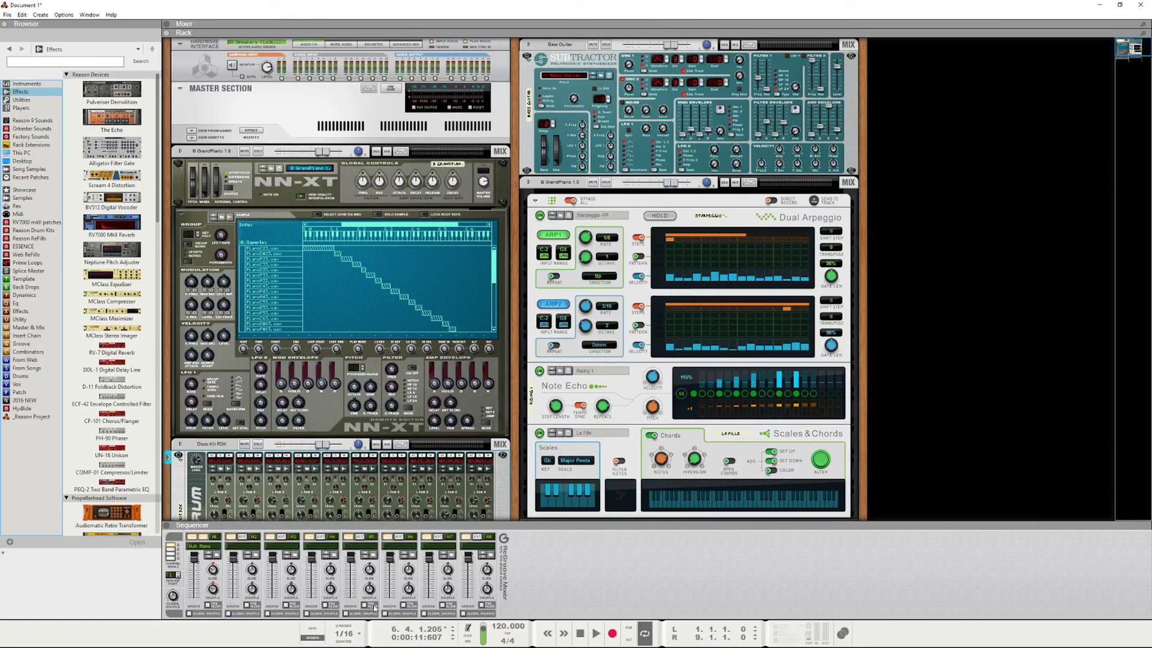
# Step: Hide the ReGroove mixer, cycle Mixer, Rack and Sequencer views with F5–F7, and enlarge the rack
pyautogui.click(312, 629)
pyautogui.click(313, 633)
pyautogui.click(454, 614)
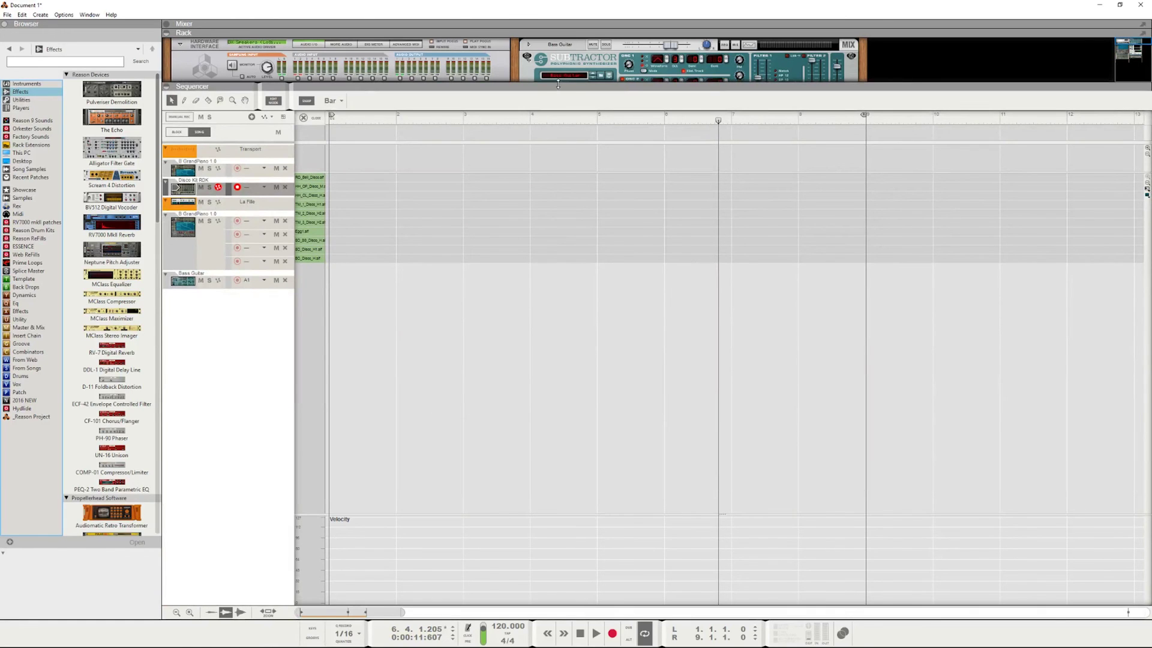
pyautogui.moveTo(561, 84); pyautogui.dragTo(622, 392)
pyautogui.press('F5')
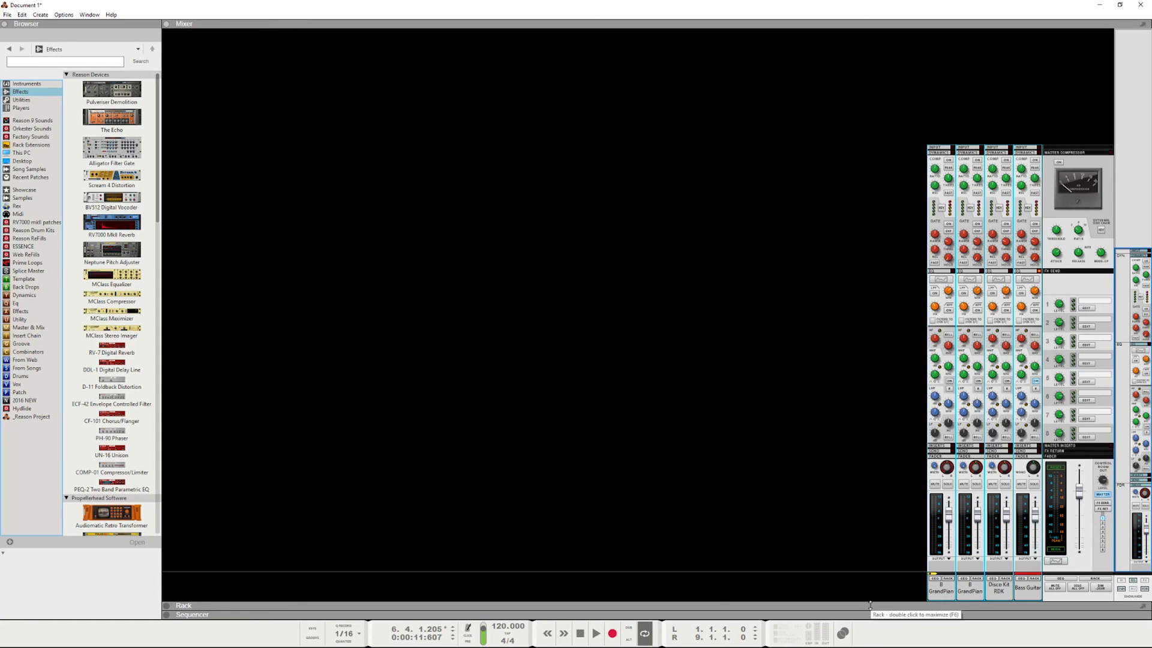
pyautogui.press('F6')
pyautogui.press('F7')
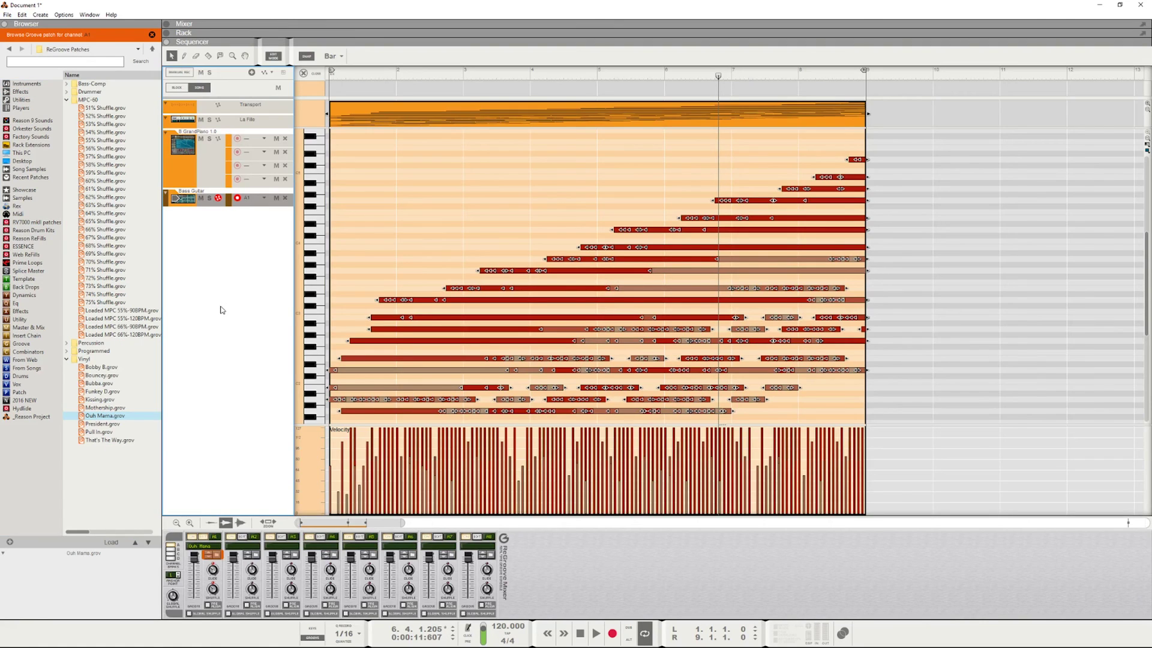
pyautogui.press('F6')
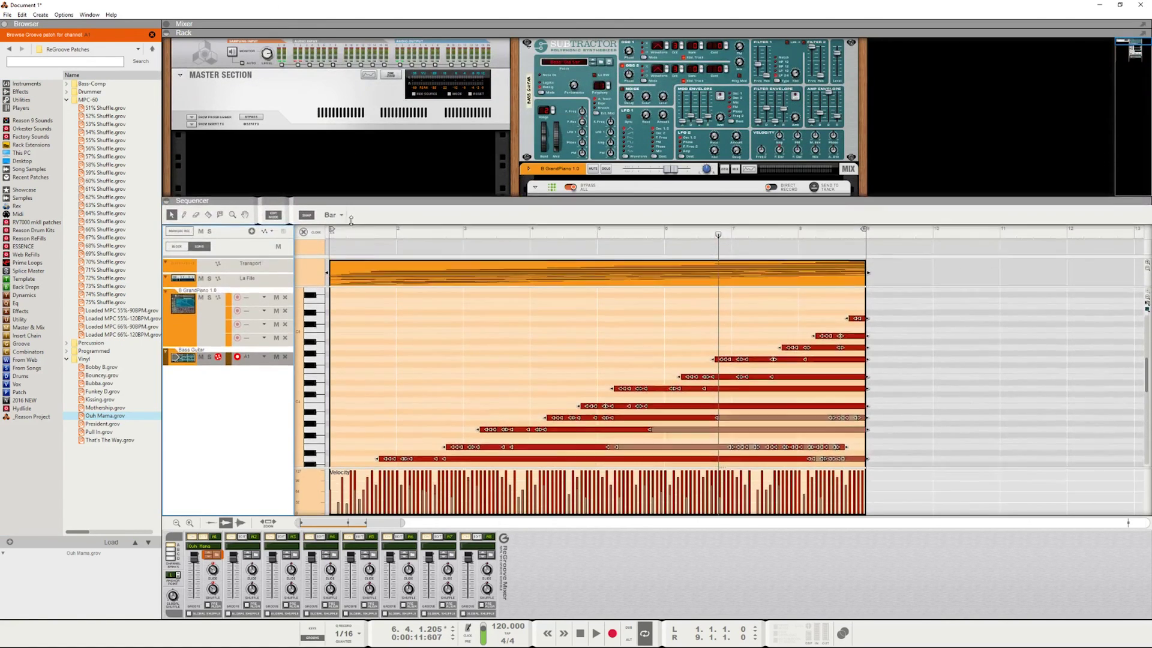
pyautogui.moveTo(351, 219); pyautogui.dragTo(366, 393)
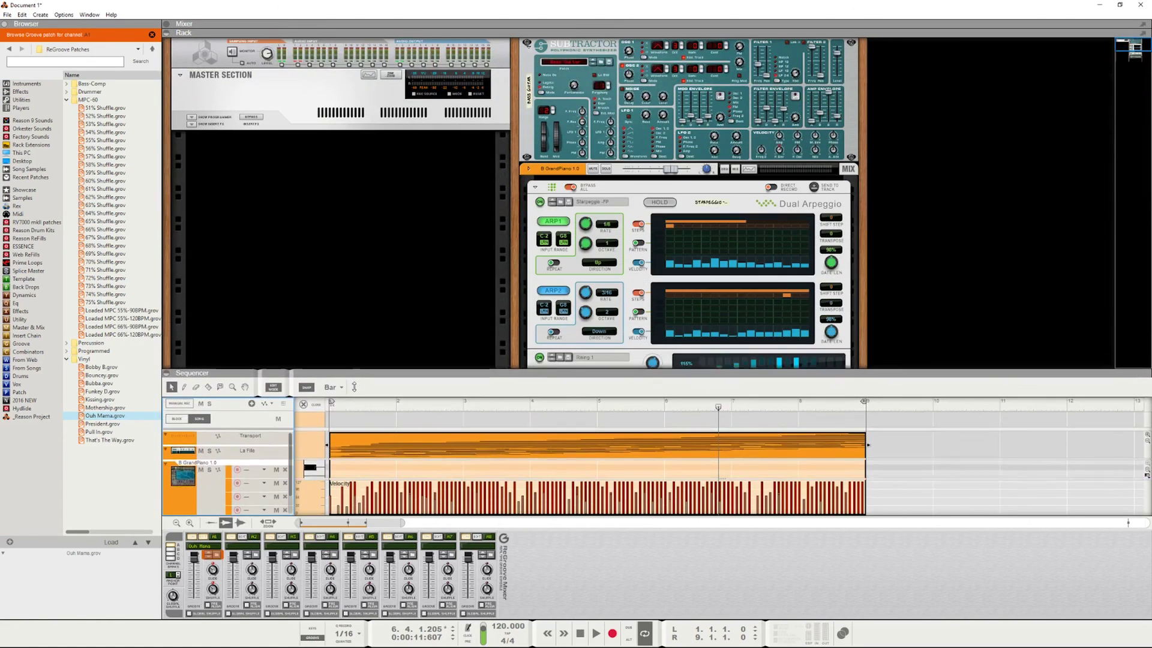
# Step: Drag an NN-XT Advanced Sampler from Instruments into the rack, loading B GrandPiano 1.0
pyautogui.scroll(-5, 372, 290)
pyautogui.scroll(5, 372, 290)
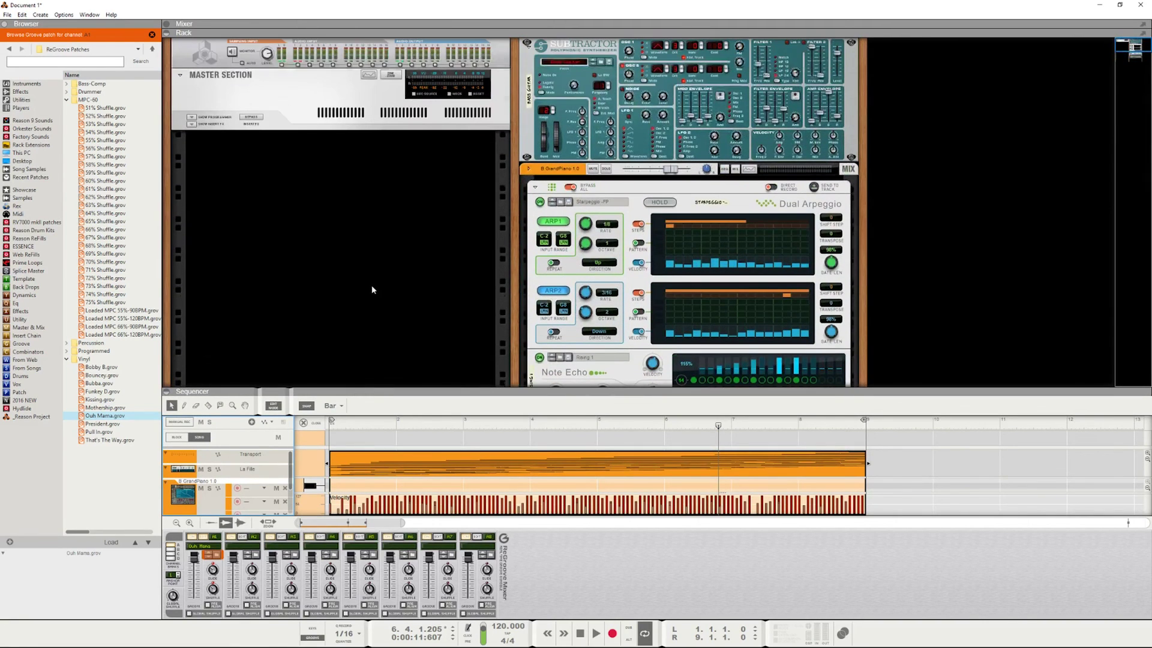
pyautogui.scroll(-2, 372, 290)
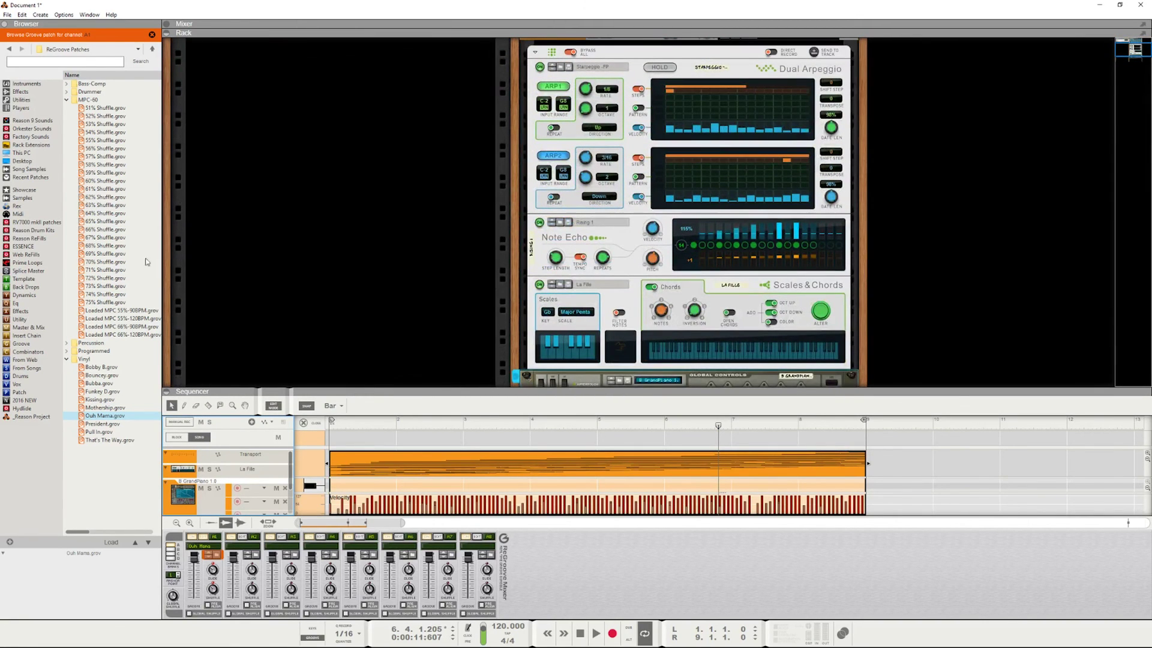
pyautogui.click(26, 83)
pyautogui.moveTo(112, 360); pyautogui.dragTo(278, 182)
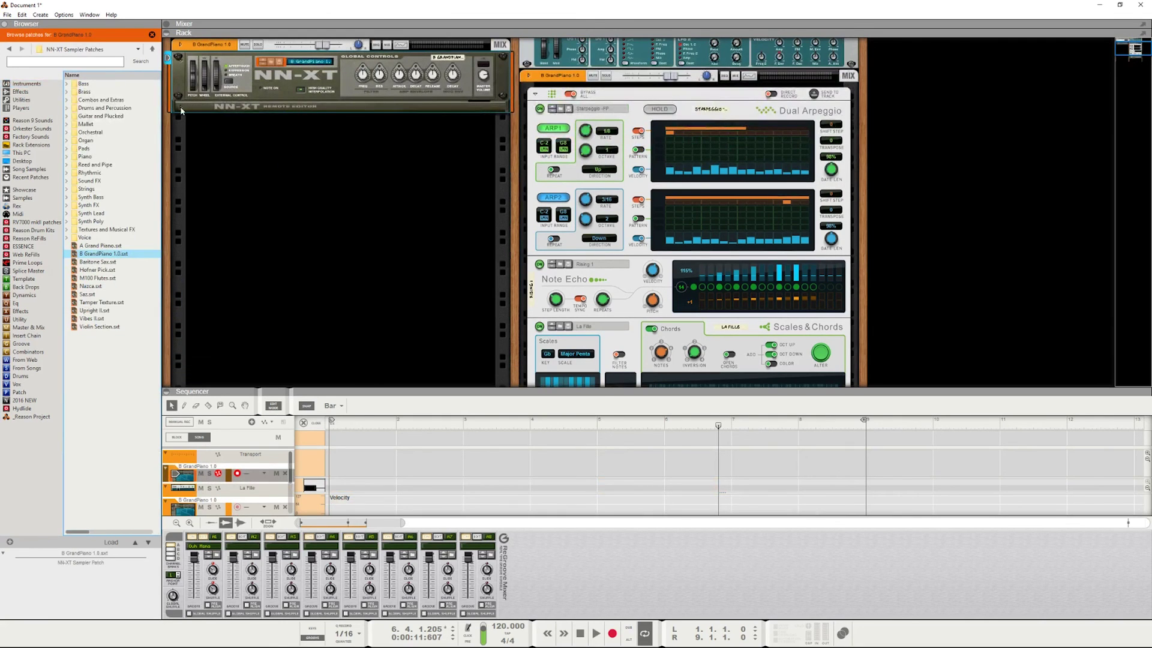
# Step: Unfold the NN-XT Remote Editor, drop a Disco Kit RDK Redrum beneath it, and heighten the rack
pyautogui.click(180, 108)
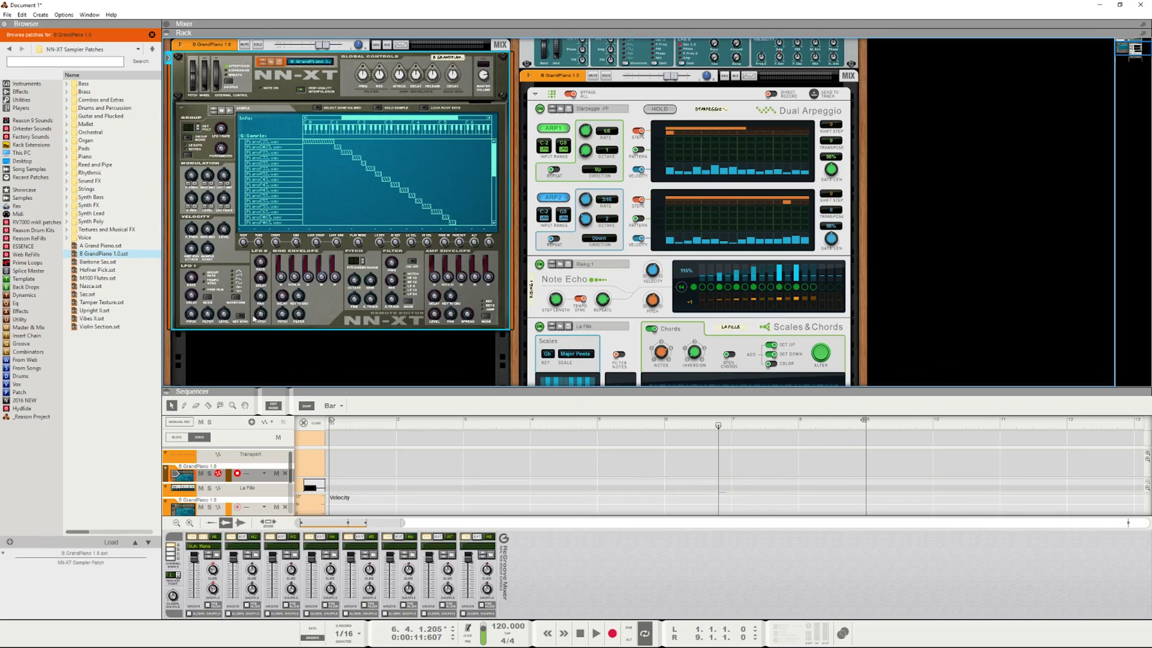
pyautogui.click(26, 84)
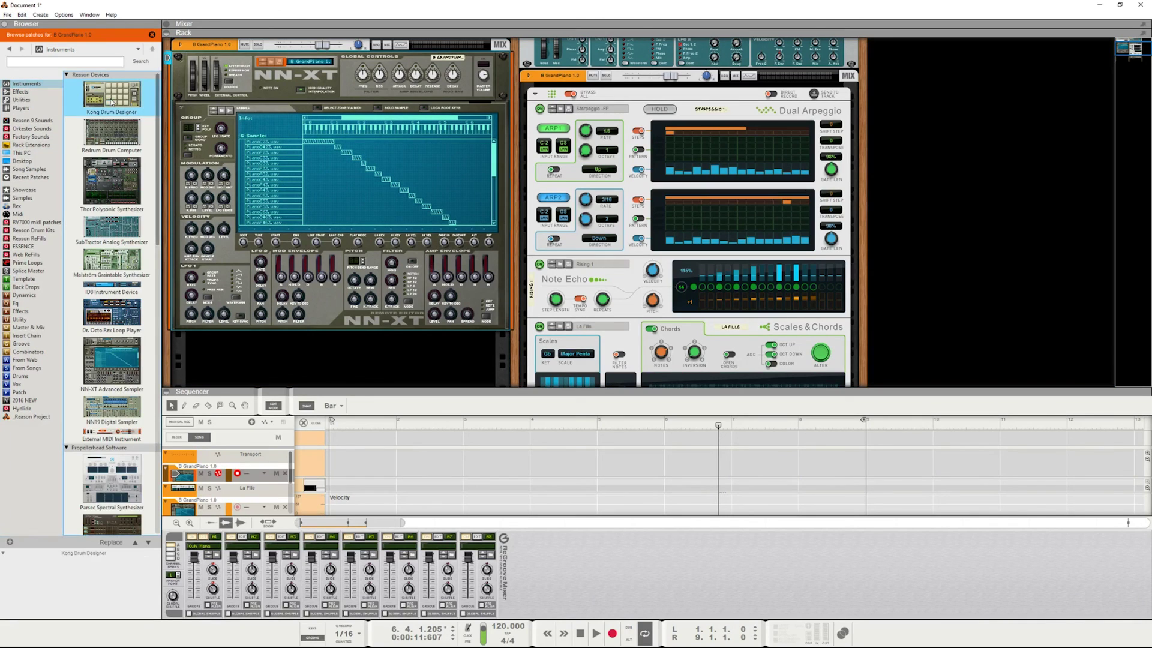
pyautogui.moveTo(112, 133); pyautogui.dragTo(300, 338)
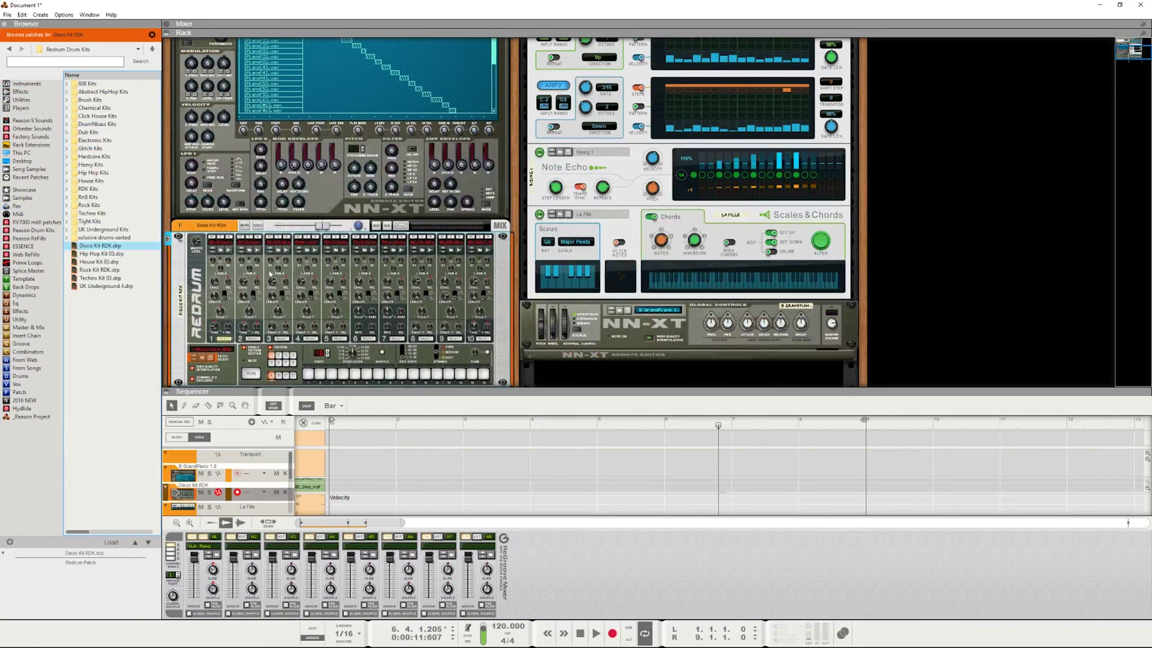
pyautogui.moveTo(359, 393); pyautogui.dragTo(358, 444)
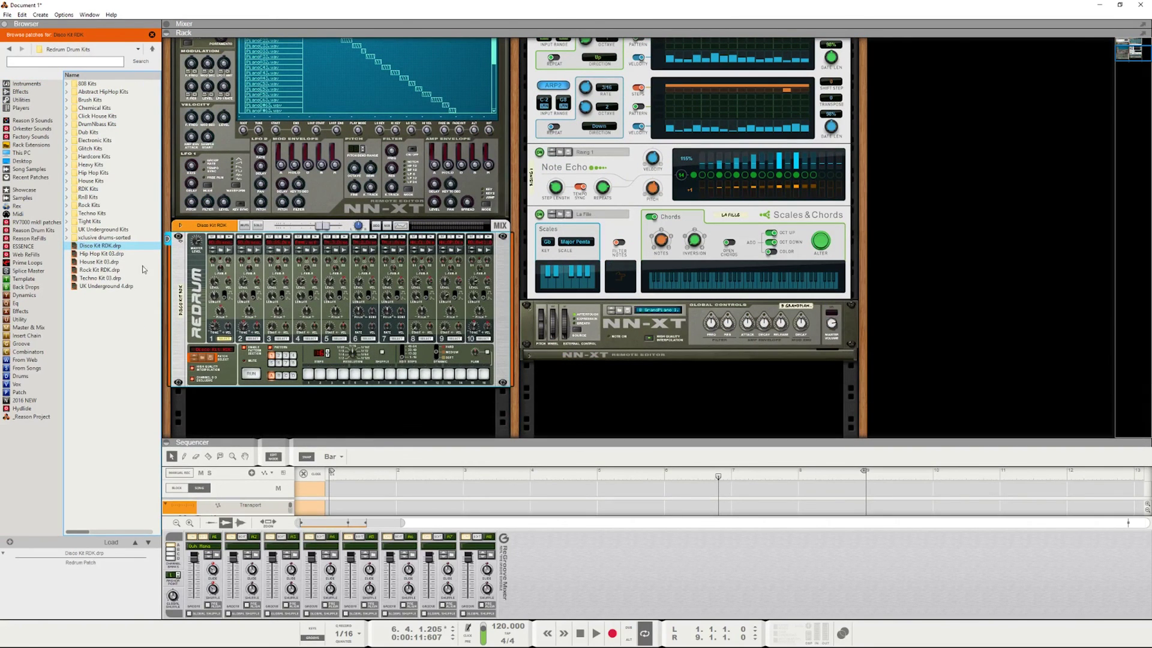
pyautogui.click(35, 84)
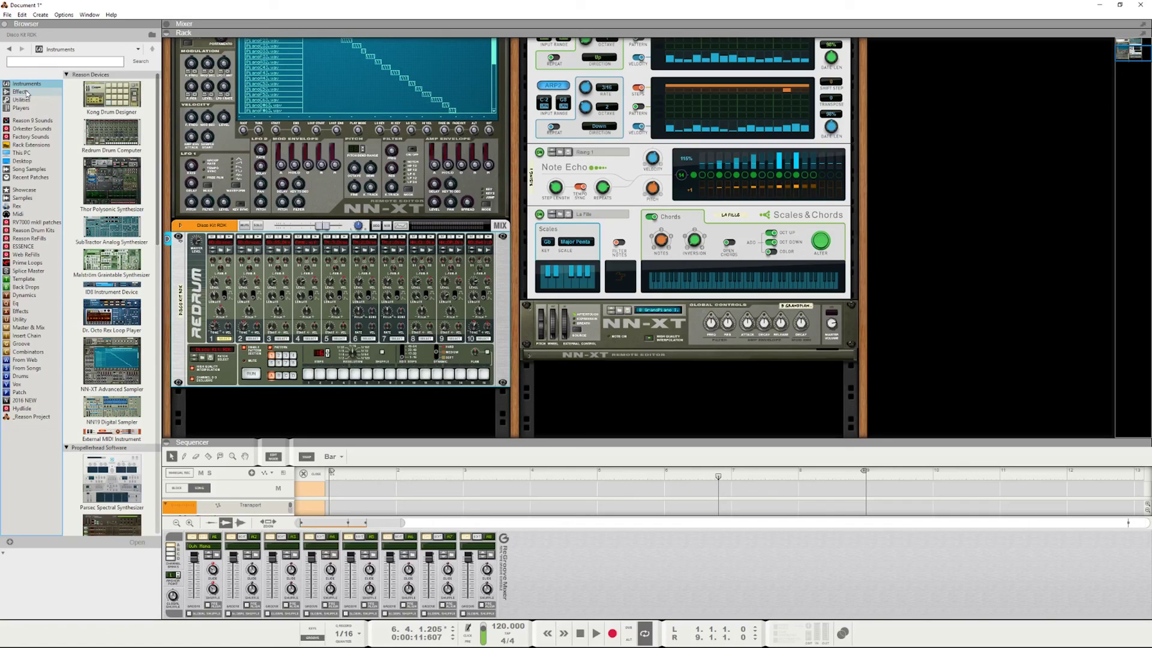
# Step: Show the Effects category in the browser sidebar to list the available effect devices
pyautogui.click(22, 92)
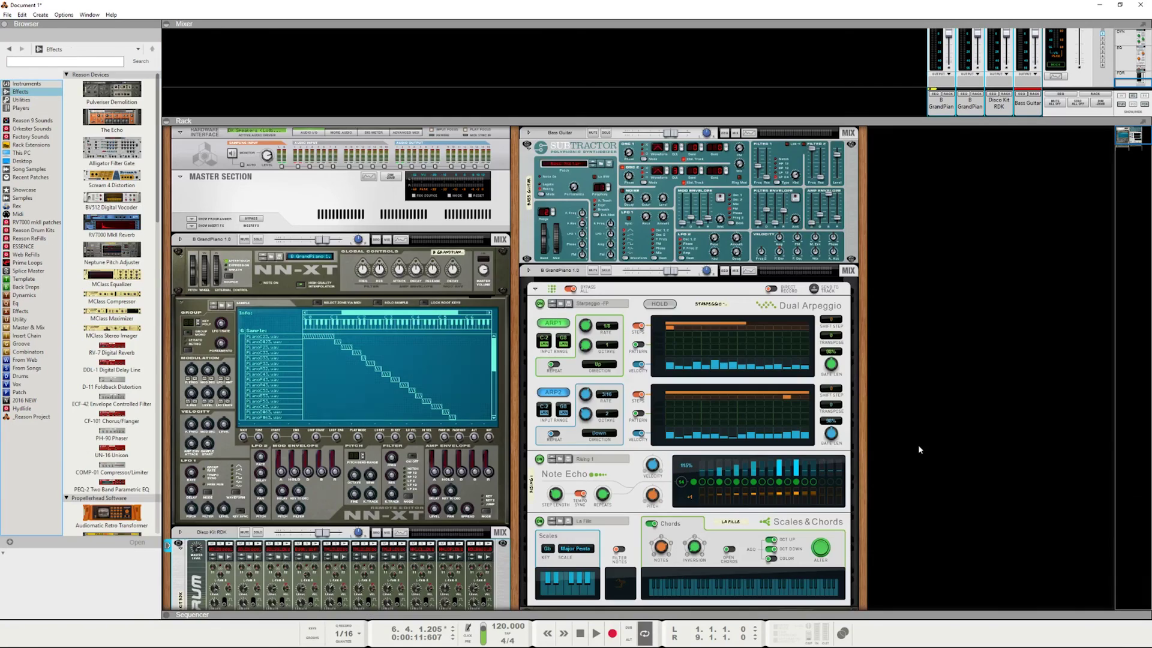